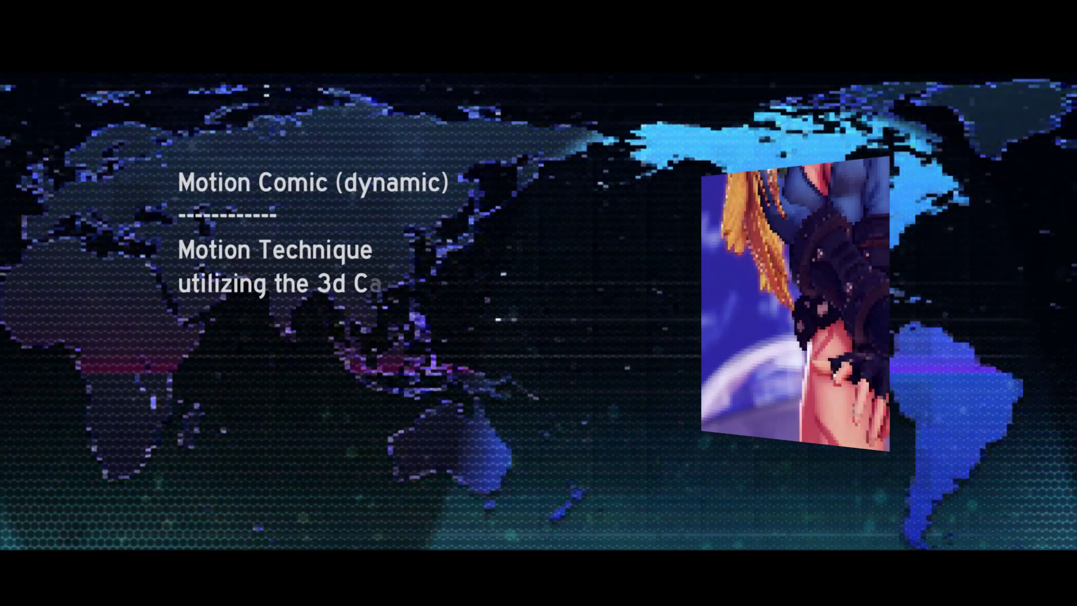
- Delete every Null 1 keyframe after 1:30, keeping only the Position keys at 0 and 1:30
key("Return")
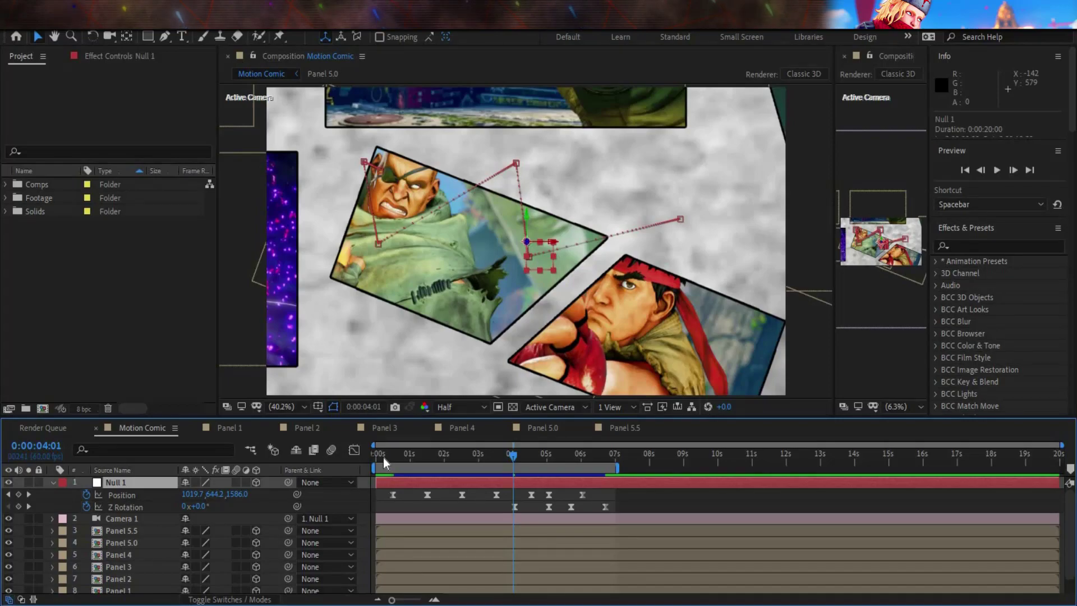
left_click_drag(382, 457, 447, 457)
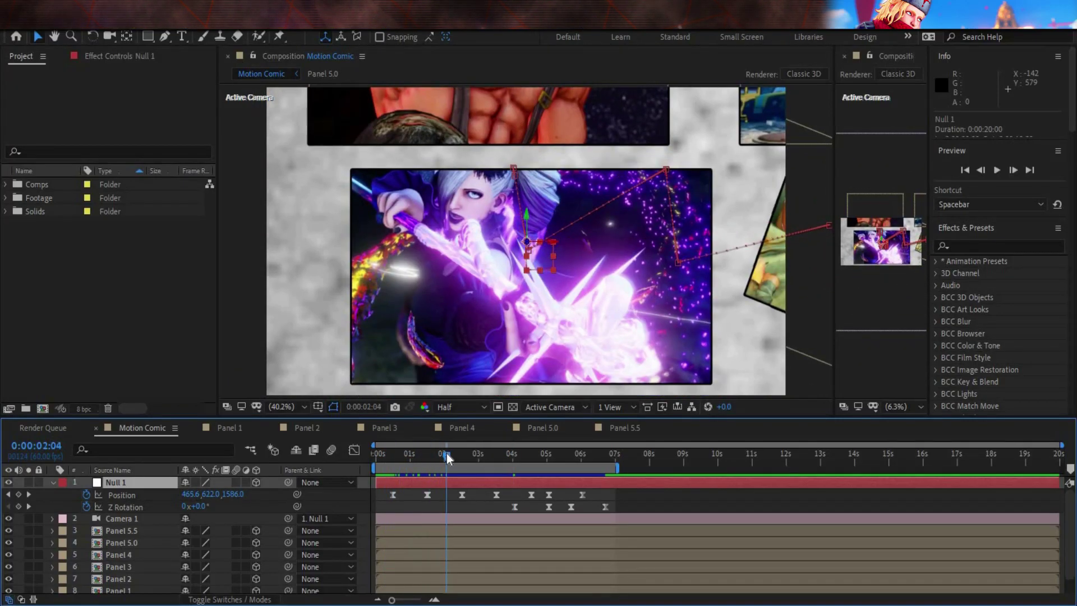
key("j")
key("j")
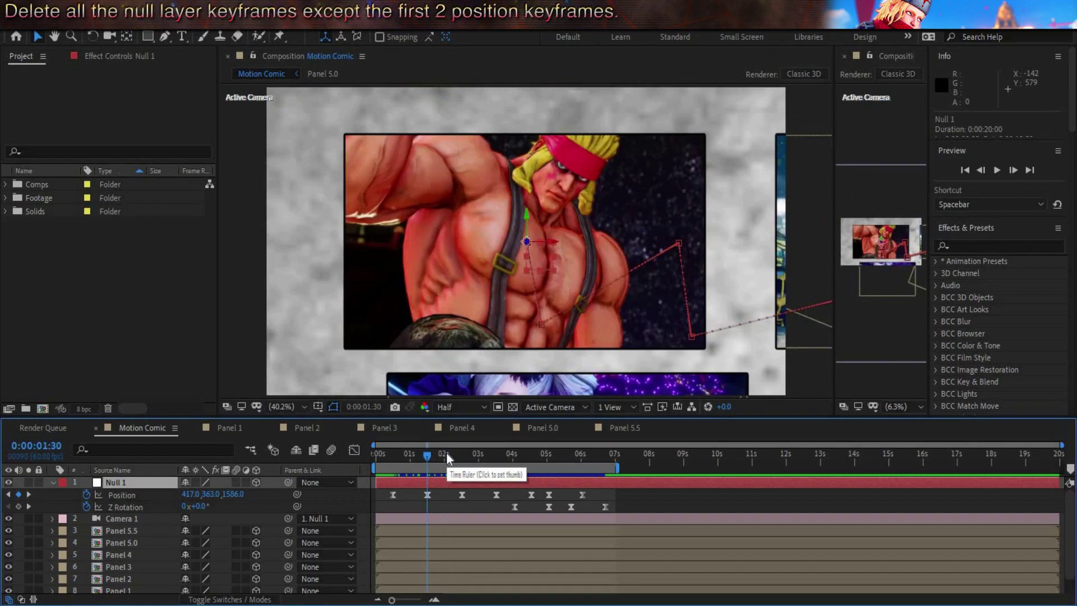
key("k")
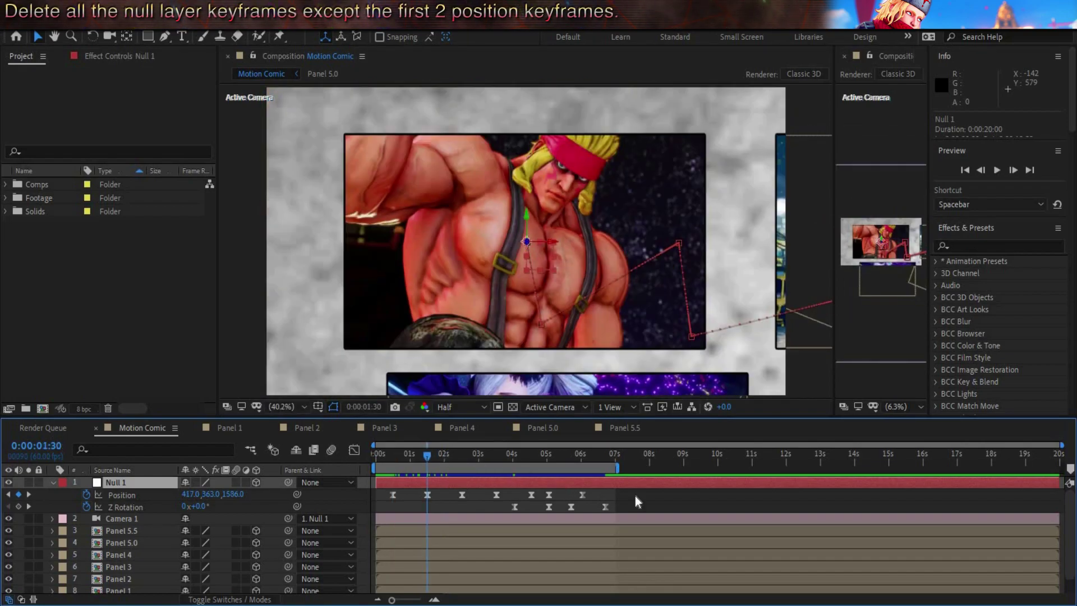
key("Delete")
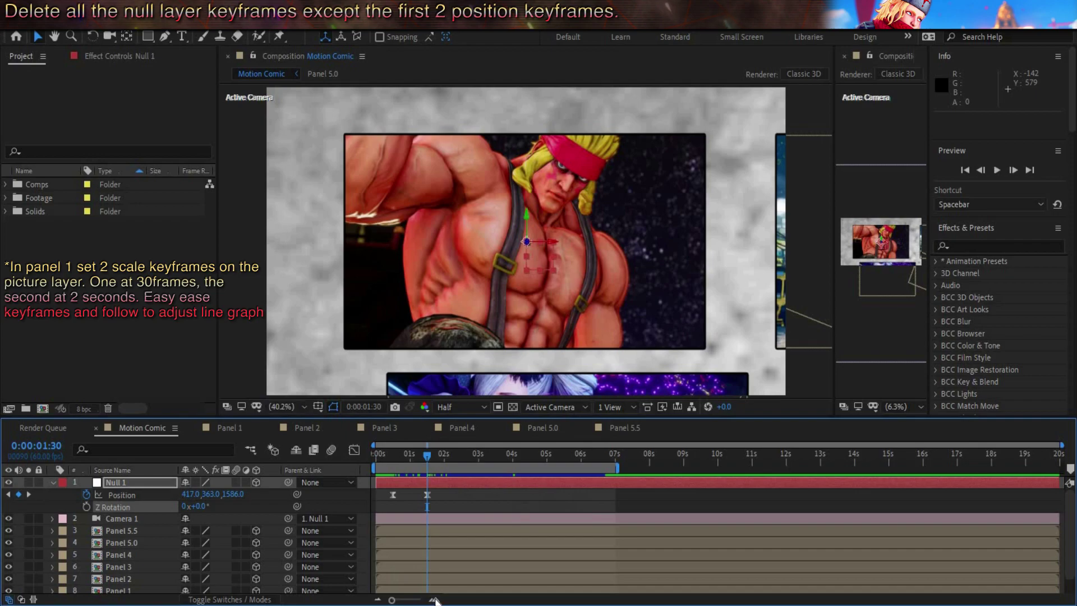
key("equal")
key("equal")
key("equal")
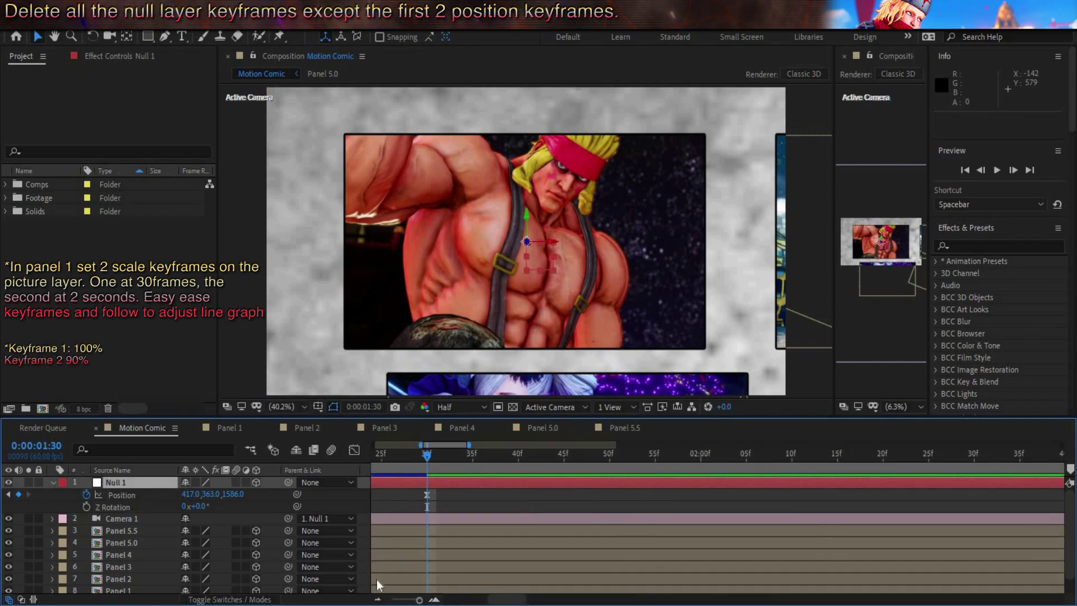
left_click(377, 600)
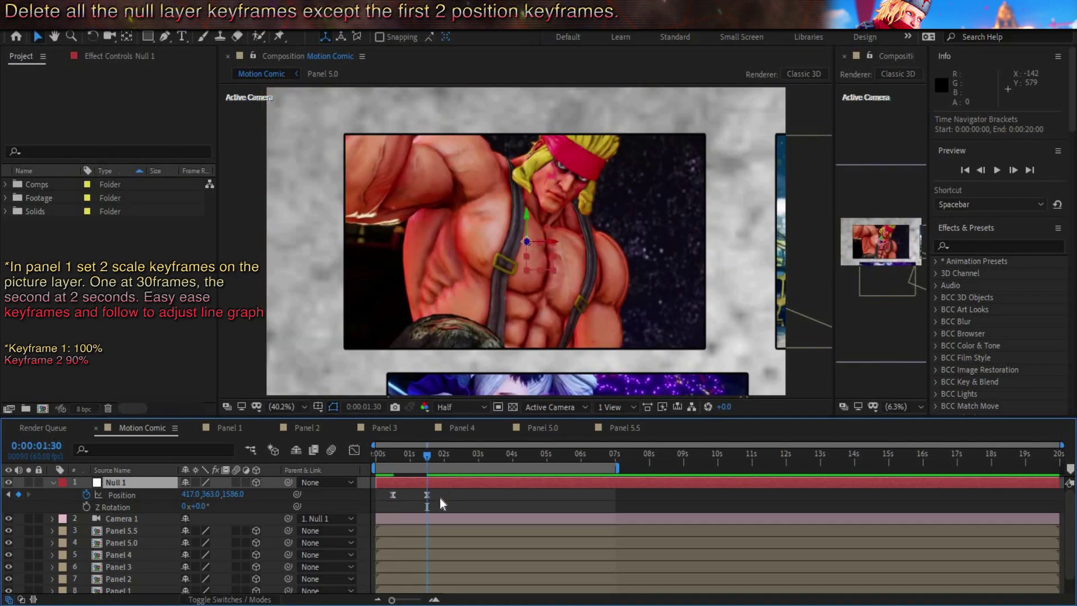
- In Panel 1, keyframe the picture layer's Scale down to 90% at 2 seconds
left_click(217, 423)
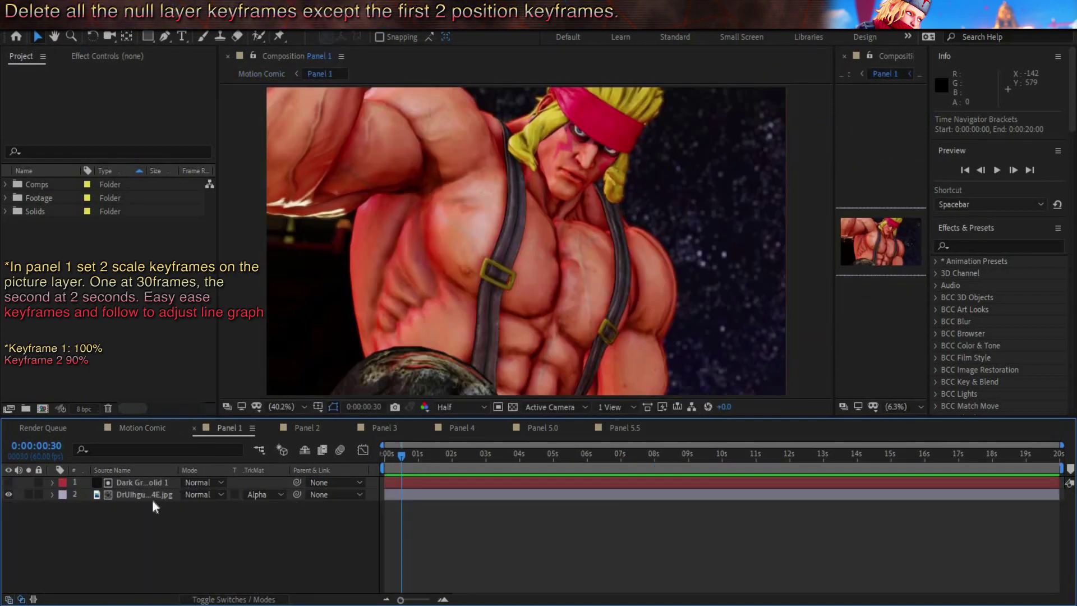
left_click(151, 499)
key("s")
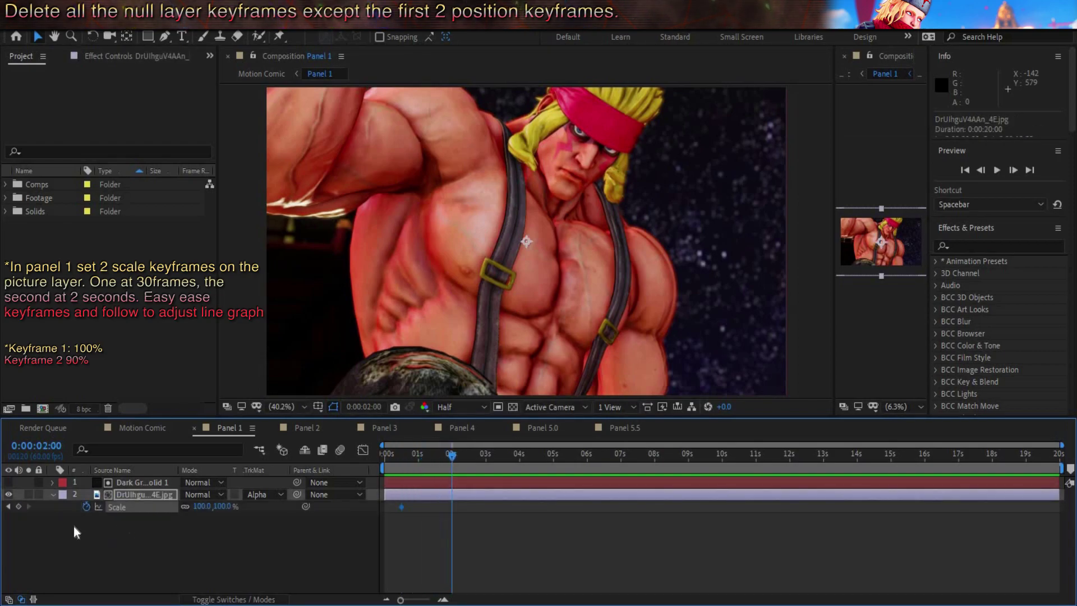
left_click(18, 507)
type("90")
key("Return")
- Apply Easy Ease to both Scale keyframes and fine-tune the ease in the speed graph
left_click_drag(459, 533, 390, 508)
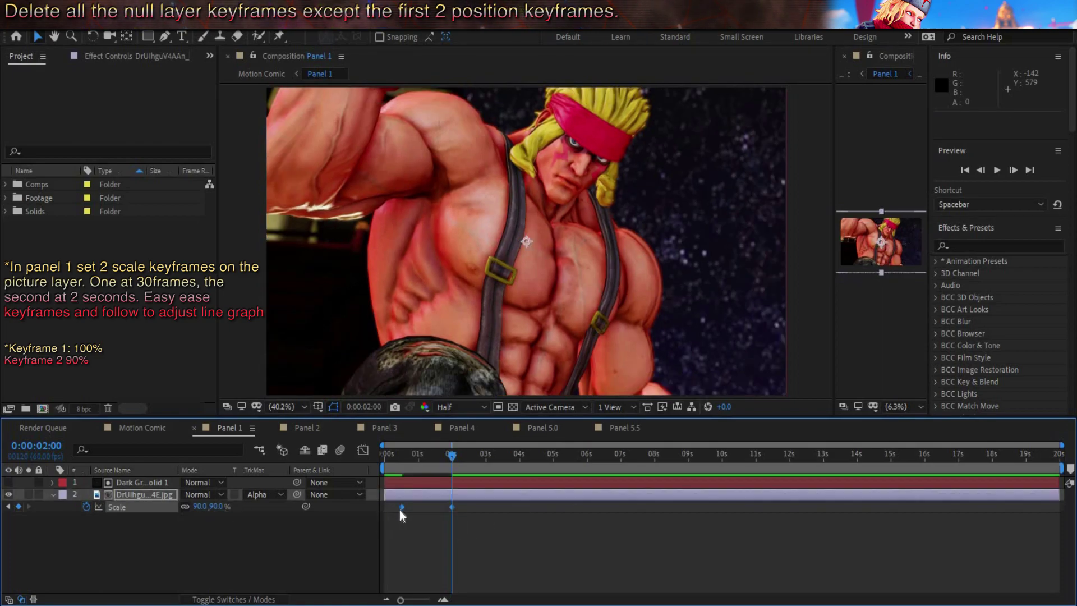
right_click(401, 508)
mouse_move(456, 430)
left_click(567, 407)
left_click(363, 450)
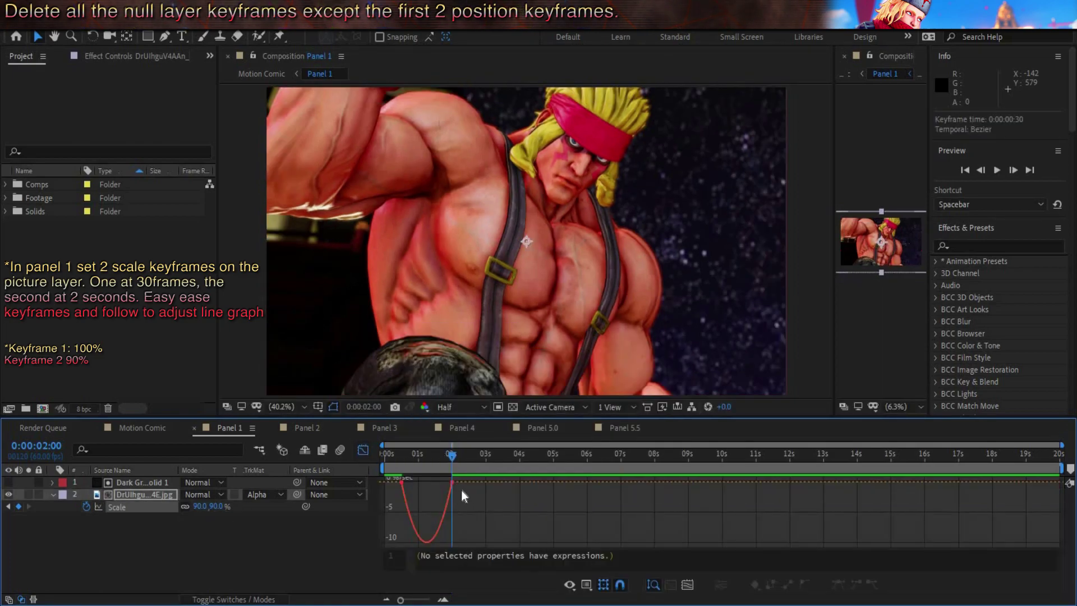
mouse_move(462, 496)
left_mouse_down()
mouse_move(395, 477)
mouse_move(418, 484)
left_mouse_up()
left_click(363, 452)
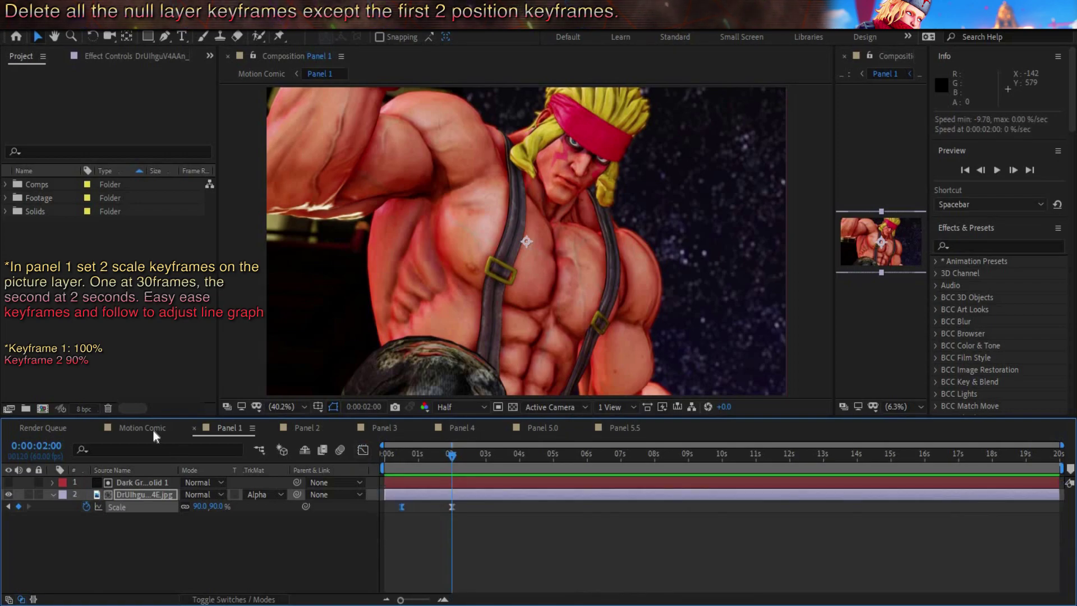
left_click(153, 430)
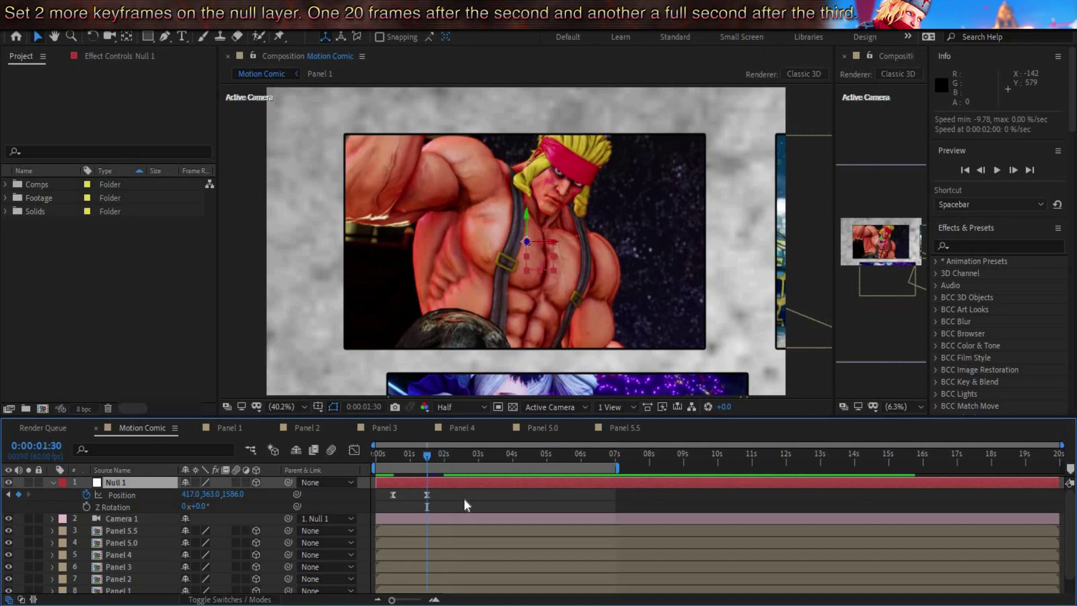
- Add Null 1 Position keyframes at 1:40 and 2:40, shifting Y at 2:40 onto Panel 2
key("shift+Page_Down")
key("shift+Page_Down")
key("shift+Page_Down")
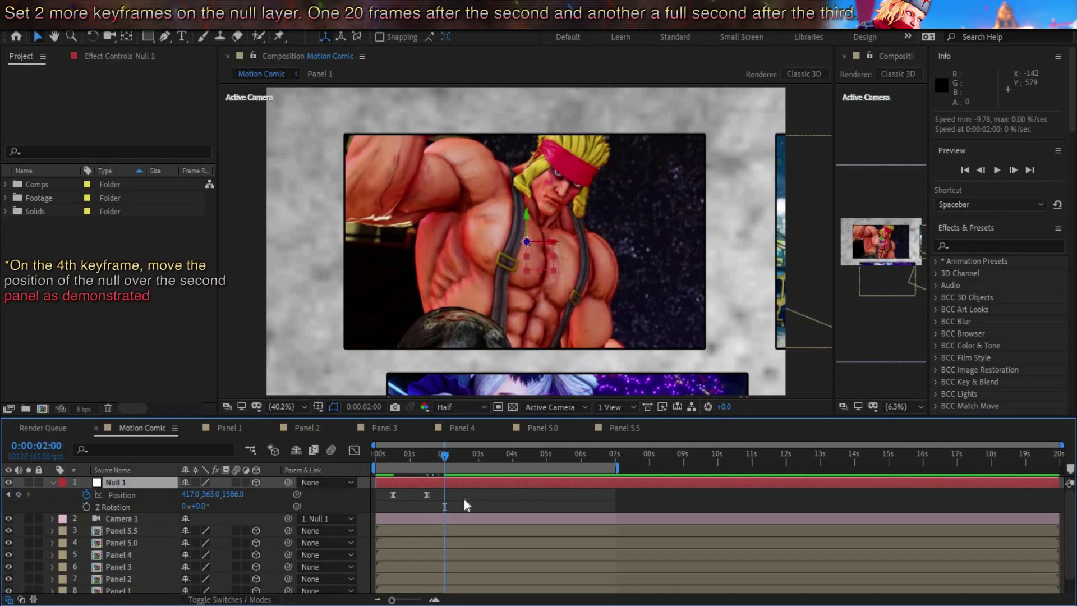
key("shift+Page_Up")
key("shift+Page_Up")
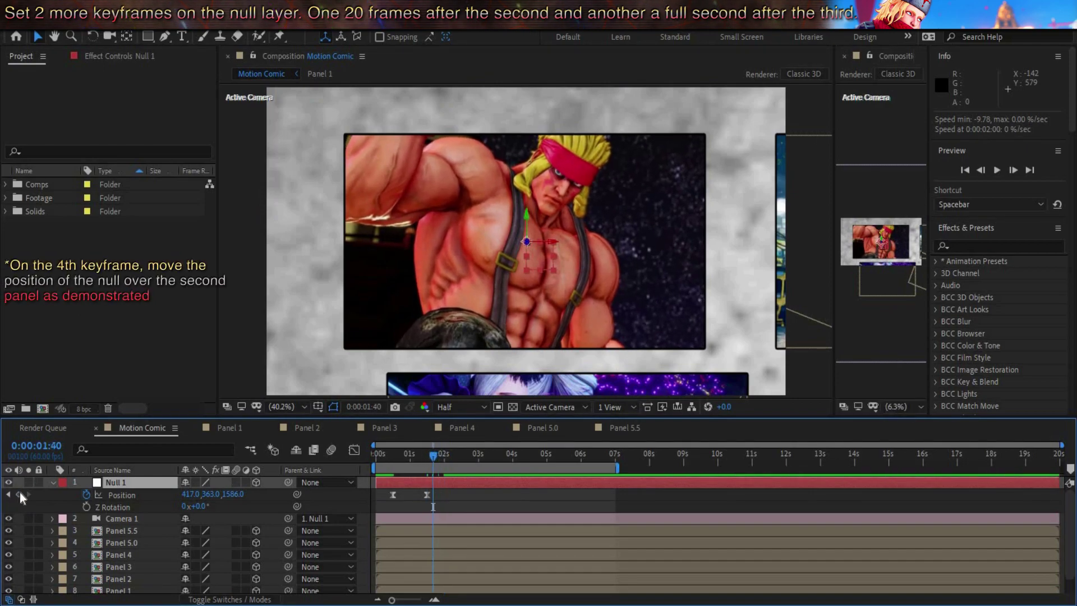
left_click(18, 495)
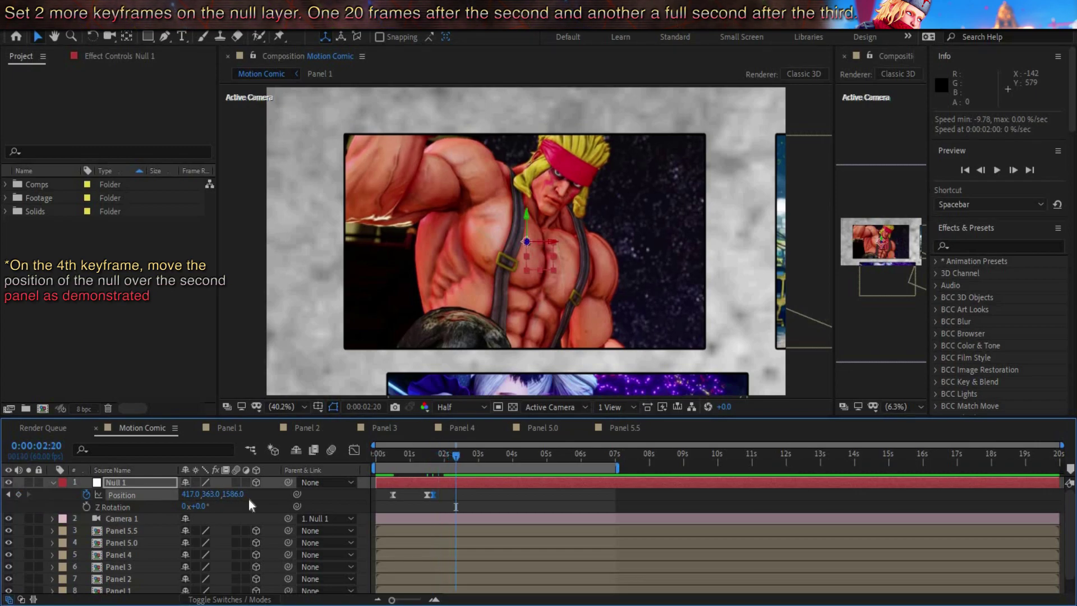
key("shift+Page_Down")
key("shift+Page_Down")
key("shift+Page_Down")
key("alt+shift+p")
mouse_move(215, 493)
left_mouse_down()
mouse_move(269, 494)
mouse_move(334, 519)
left_mouse_up()
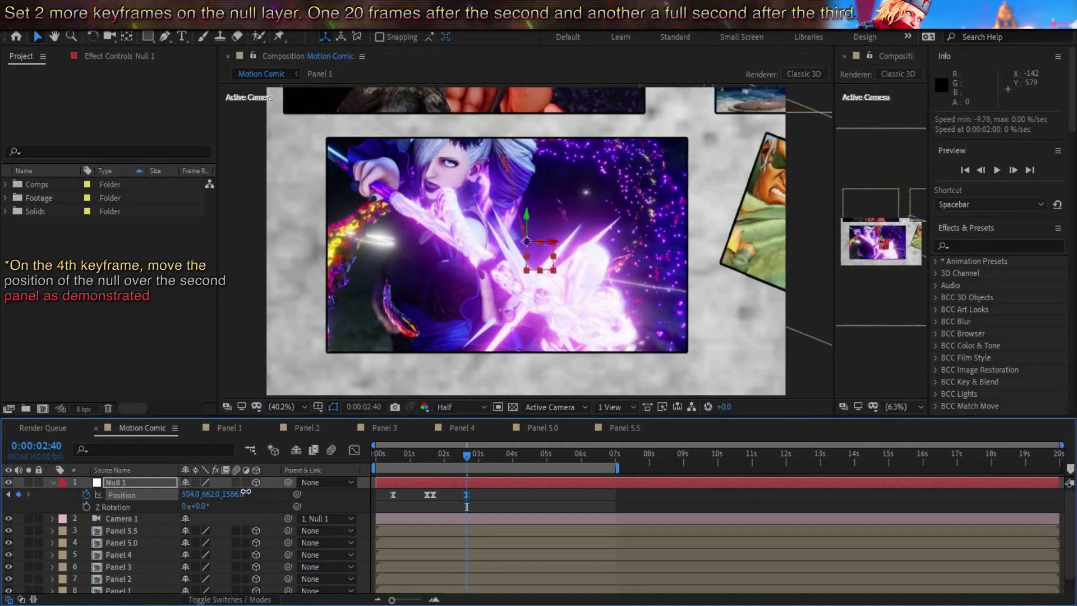
left_click(120, 579)
- Unlink Panel 2's Scale proportions and keyframe it at 2:40, with X scale 0 at 1:40
key("s")
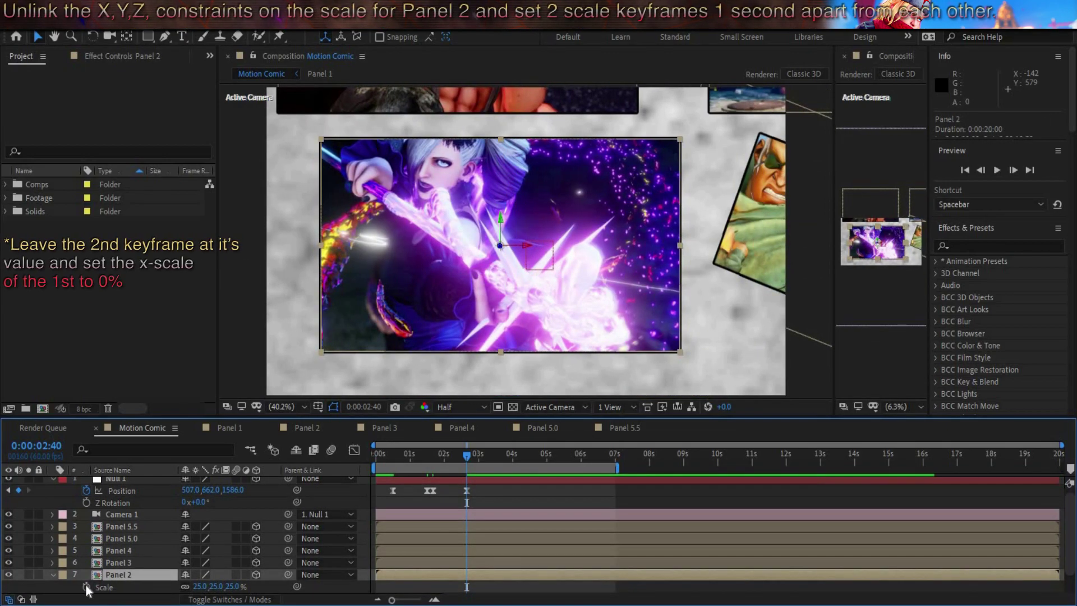
left_click(185, 586)
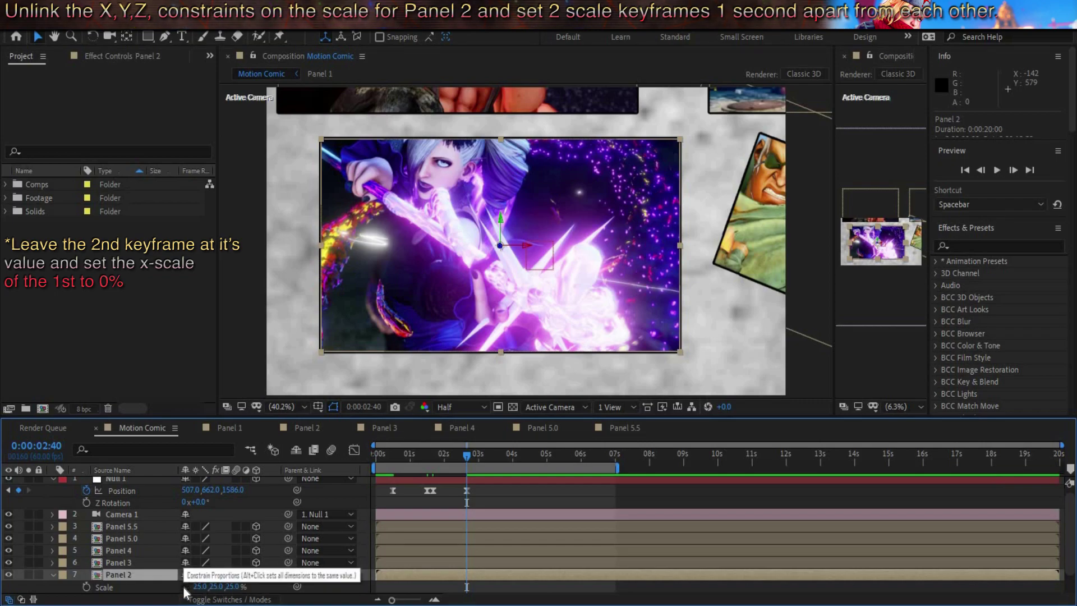
left_click(87, 587)
key("shift+Page_Up")
key("shift+Page_Up")
key("shift+Page_Up")
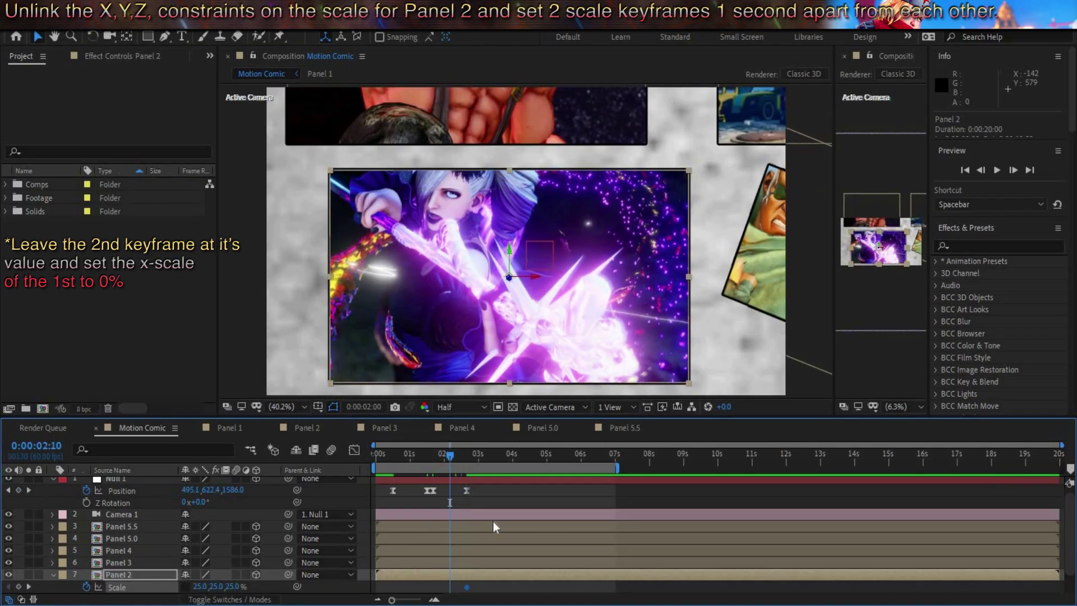
key("shift+Page_Up")
key("shift+Page_Up")
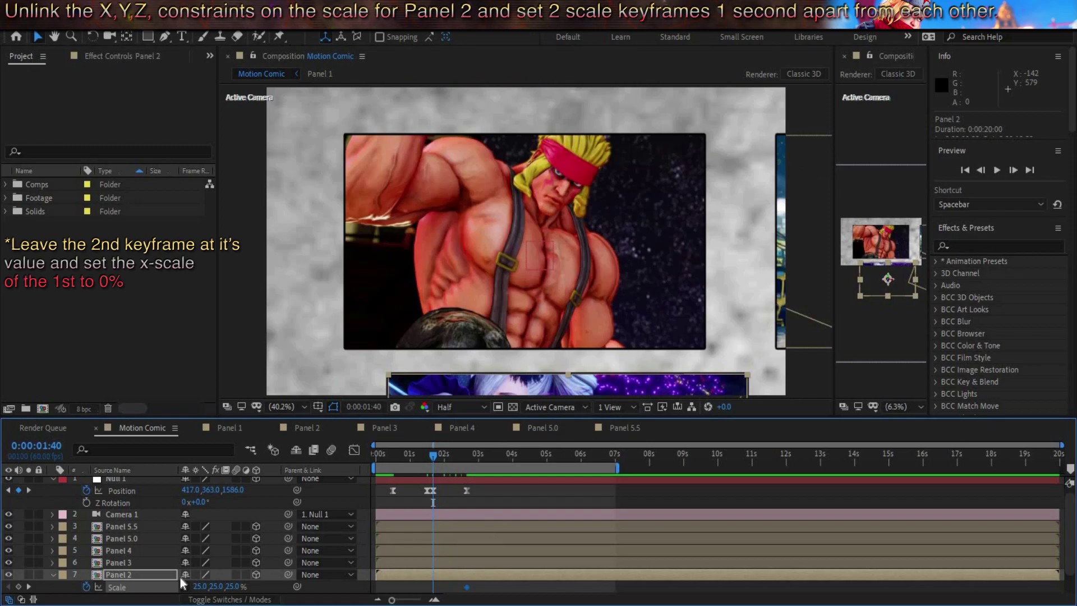
type("0")
key("Return")
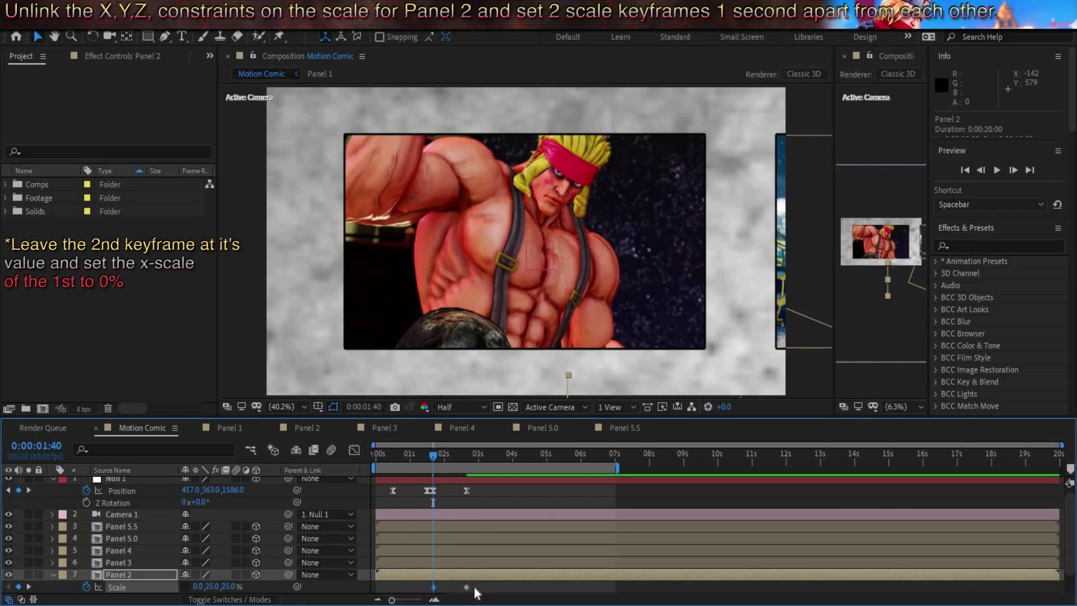
- Apply Easy Ease to both of Panel 2's Scale keyframes
left_click_drag(475, 590, 433, 591)
right_click(442, 587)
mouse_move(482, 584)
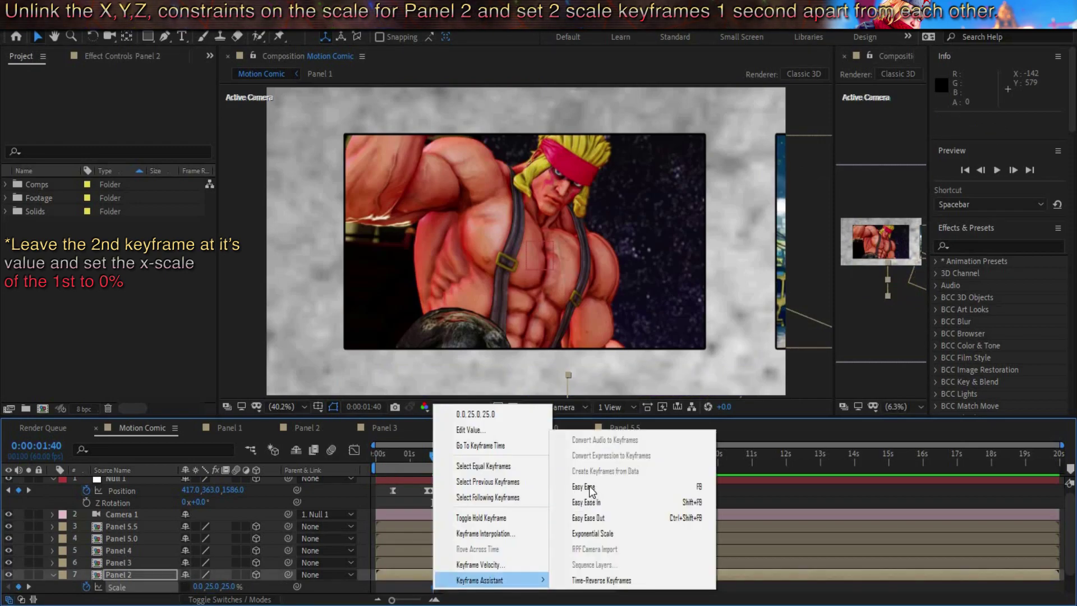
left_click(595, 460)
left_click(354, 450)
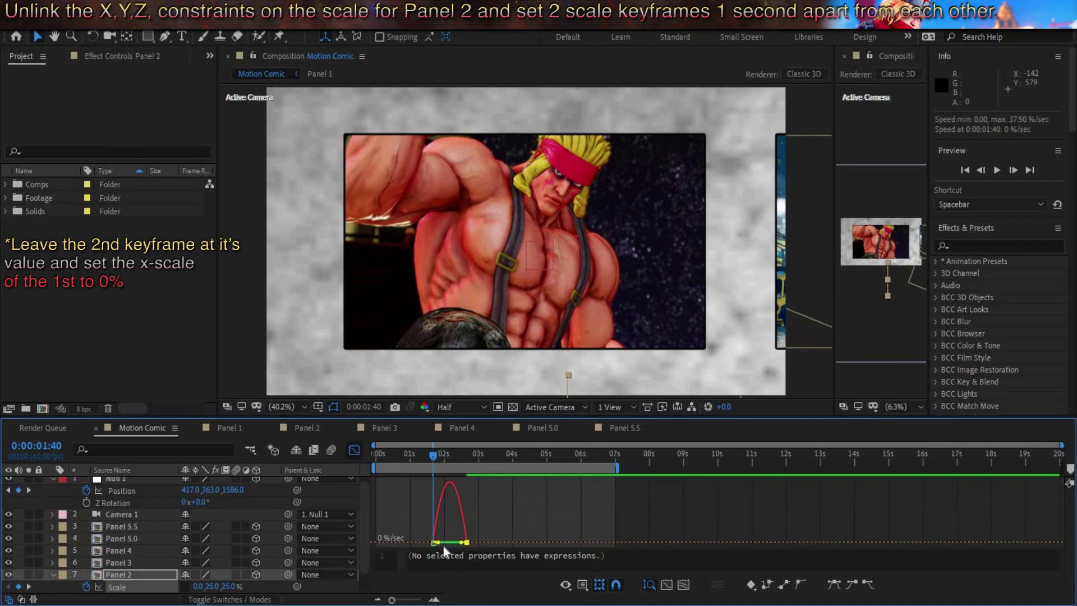
left_click(354, 450)
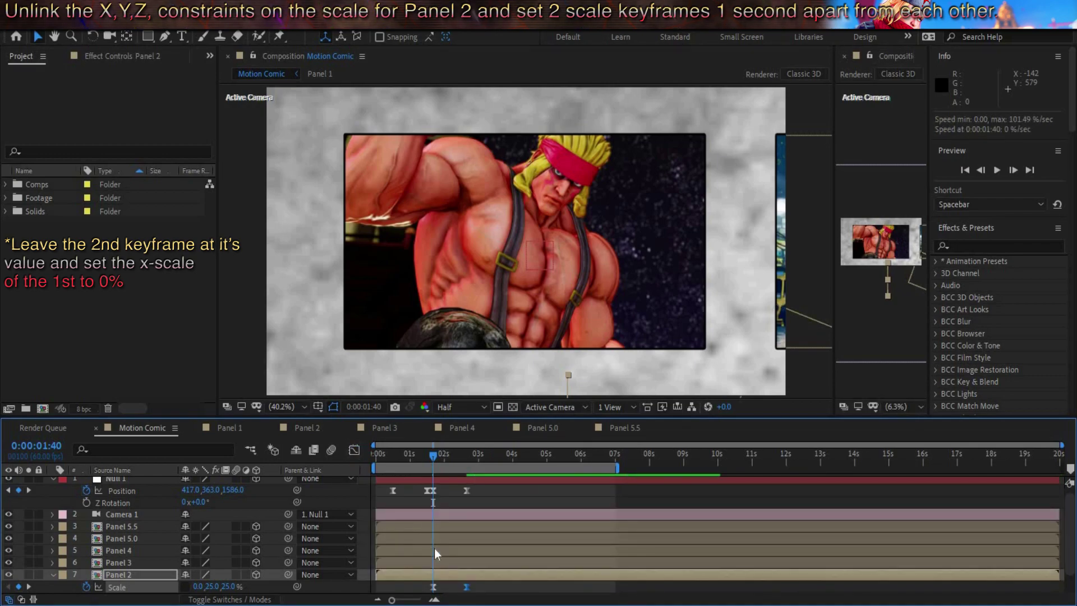
- Shift Panel 2's Scale keyframes to start at 2:03 and preview the unfold
left_click_drag(434, 548, 466, 583)
mouse_move(445, 457)
left_mouse_down()
mouse_move(436, 456)
mouse_move(447, 456)
left_mouse_up()
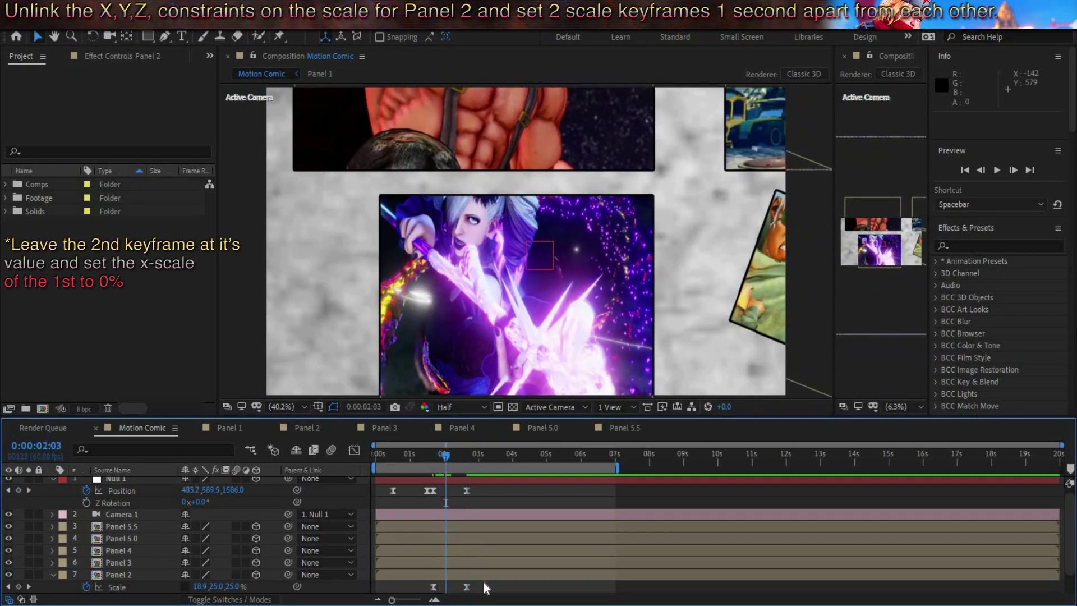
left_click_drag(433, 587, 446, 587)
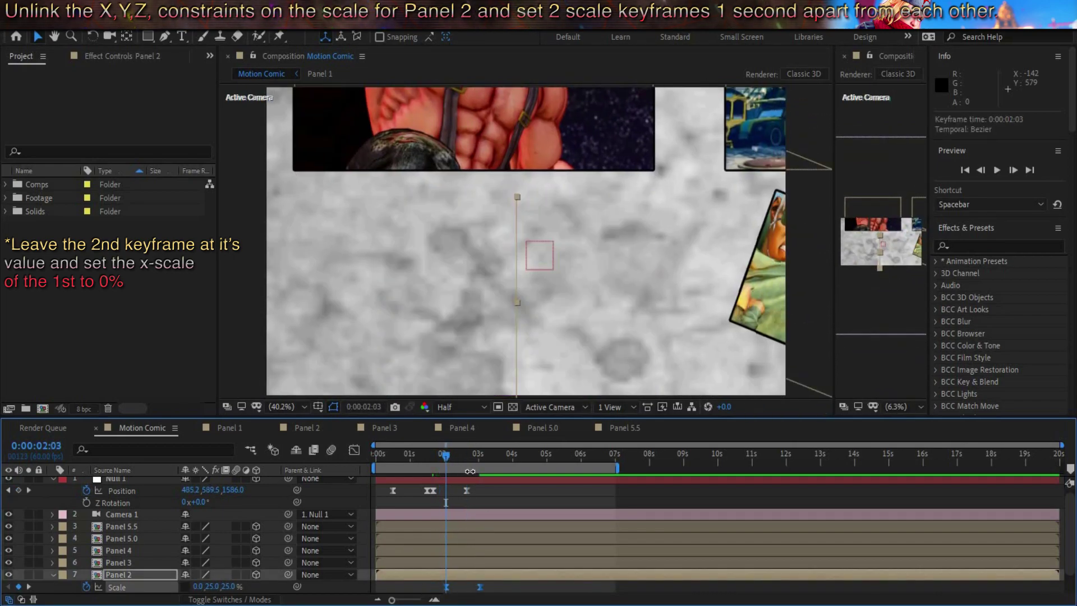
left_click_drag(449, 455, 480, 456)
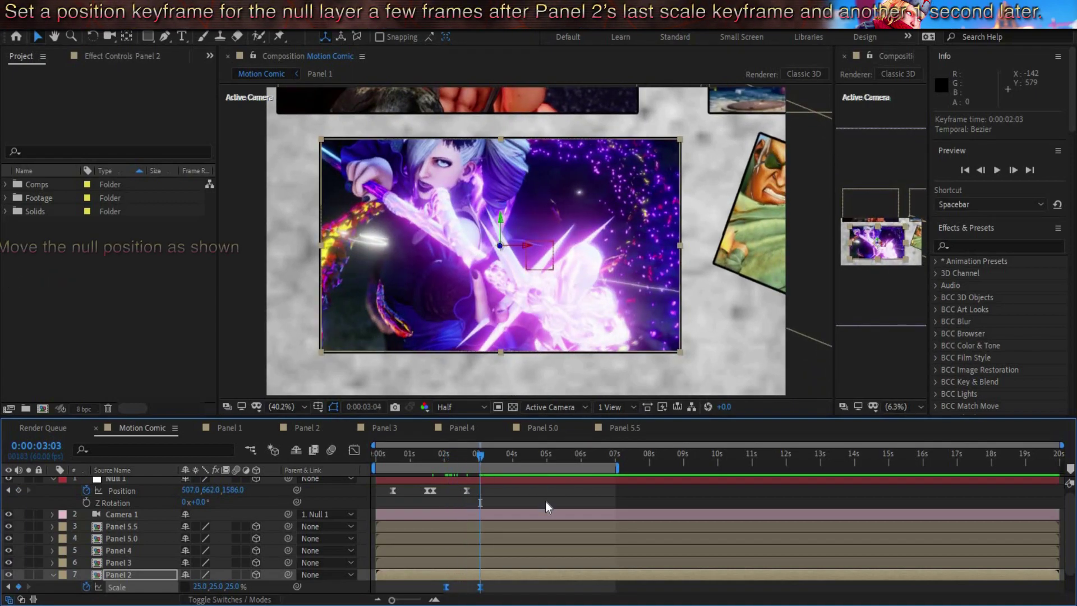
- Add Null 1 Position keys at 3:08 and 4:08, the latter at 998, 379 framing Panel 3
key("Page_Down")
key("Page_Down")
key("Page_Down")
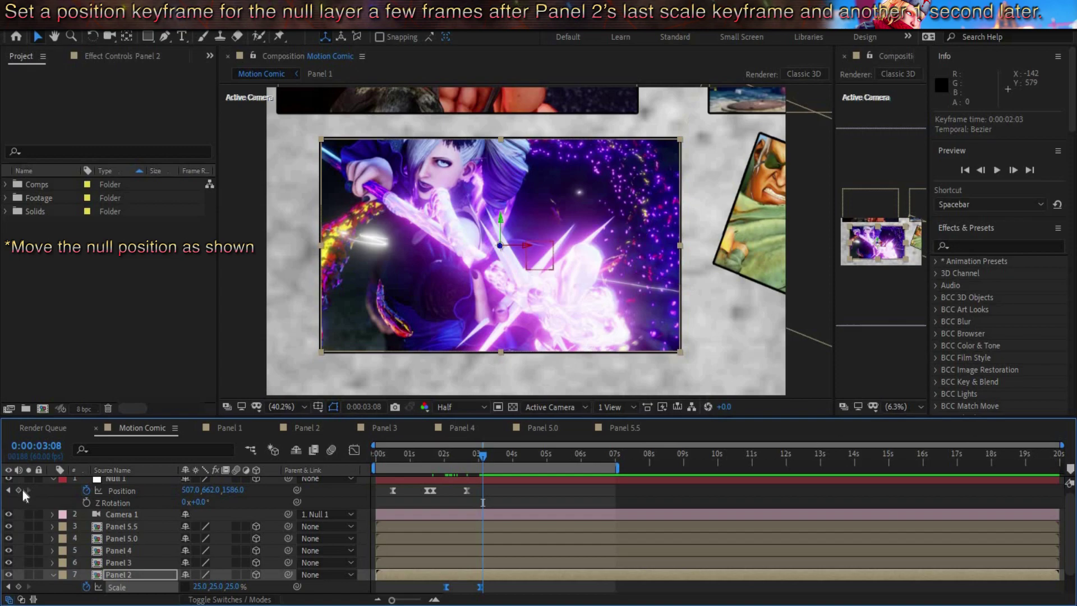
left_click(19, 490)
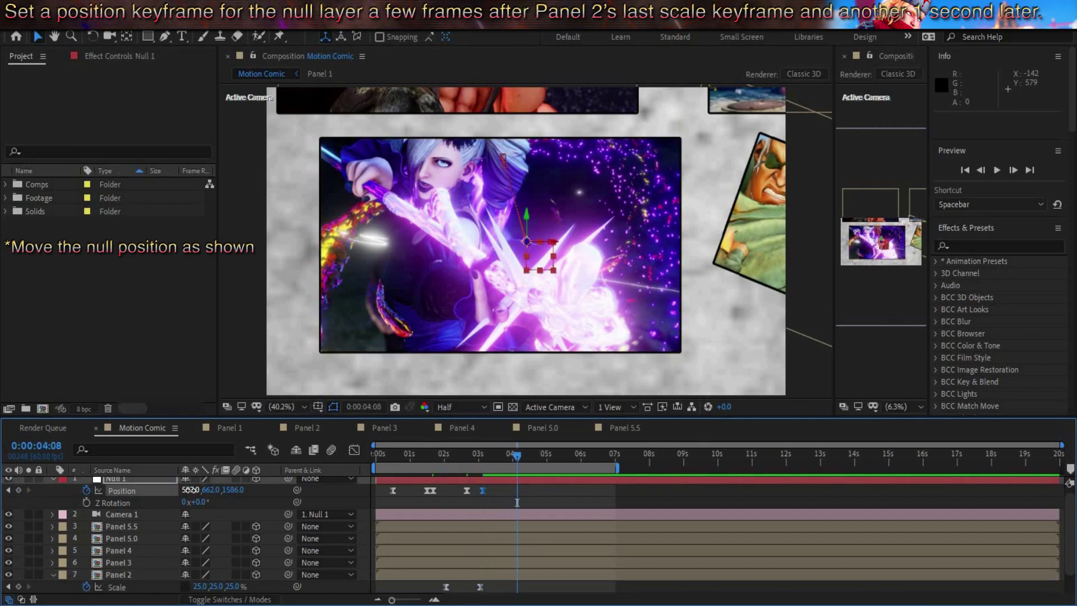
left_click_drag(190, 490, 216, 492)
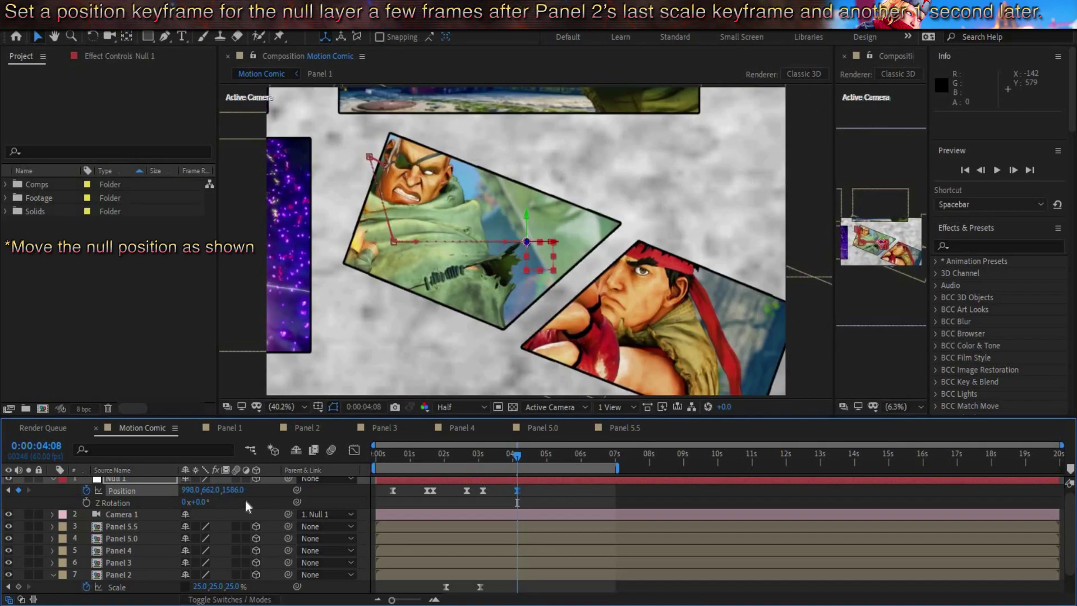
left_click_drag(130, 501, 17, 507)
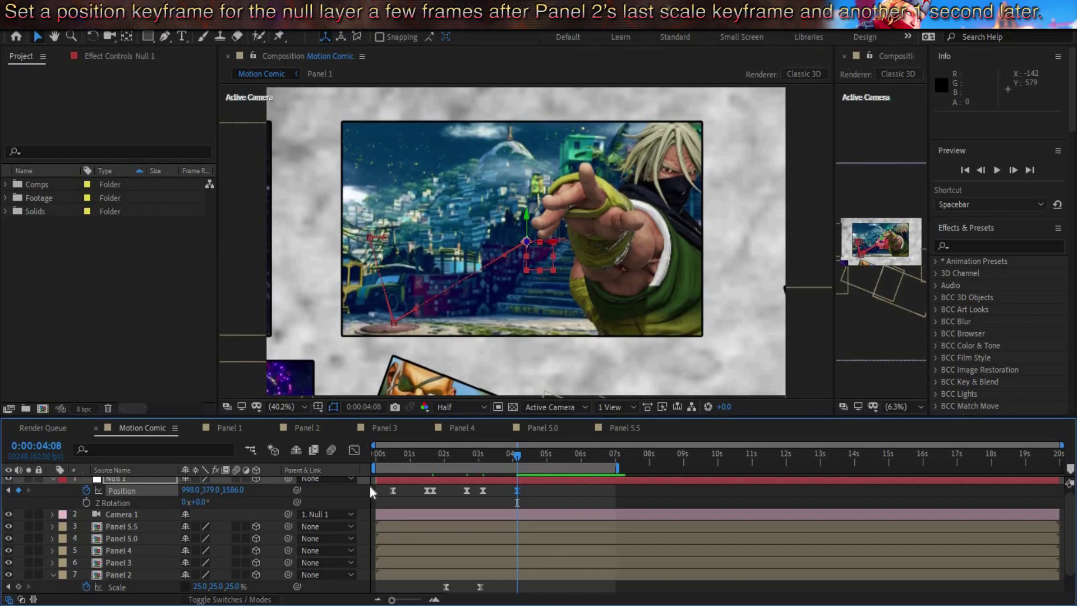
left_click(386, 428)
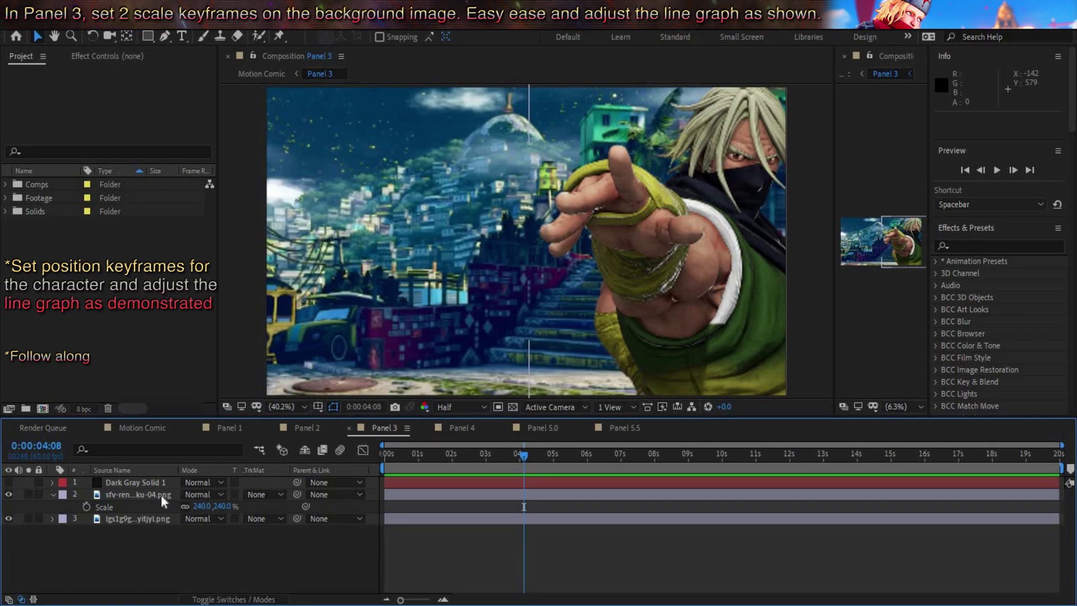
- Keyframe the background layer's Scale from 240% to 280%
left_click(161, 496)
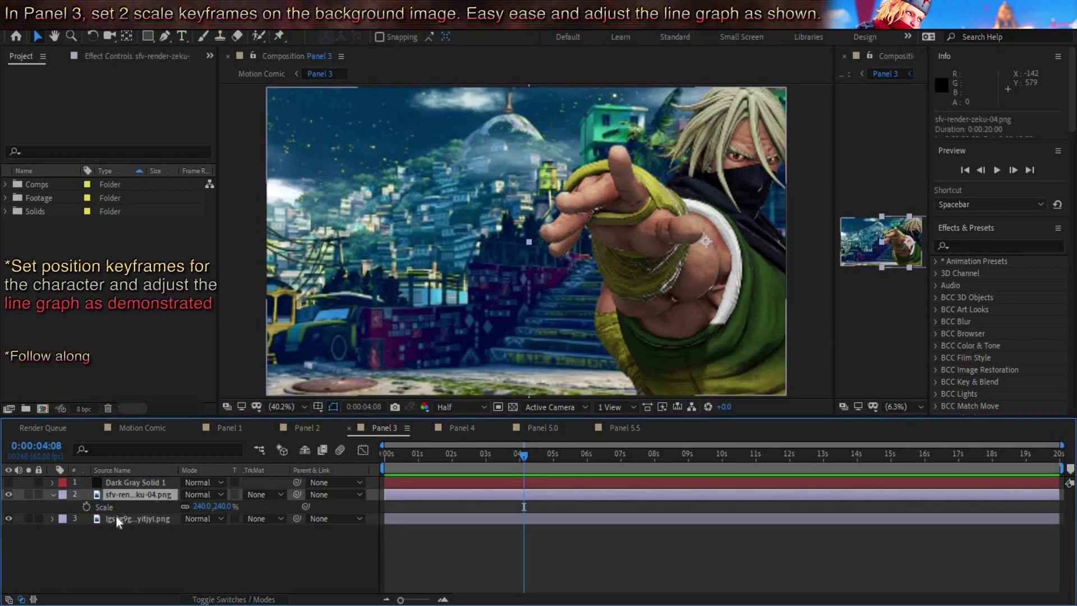
left_click(146, 519)
key("s")
left_click(86, 531)
key("shift+Page_Down")
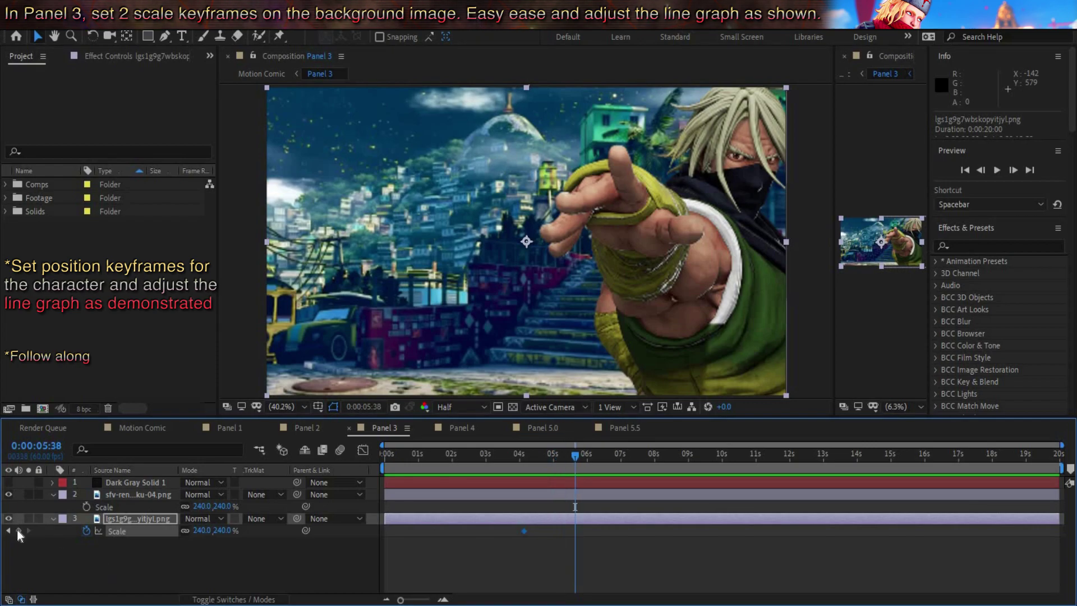
key("k")
left_click(222, 531)
type("280")
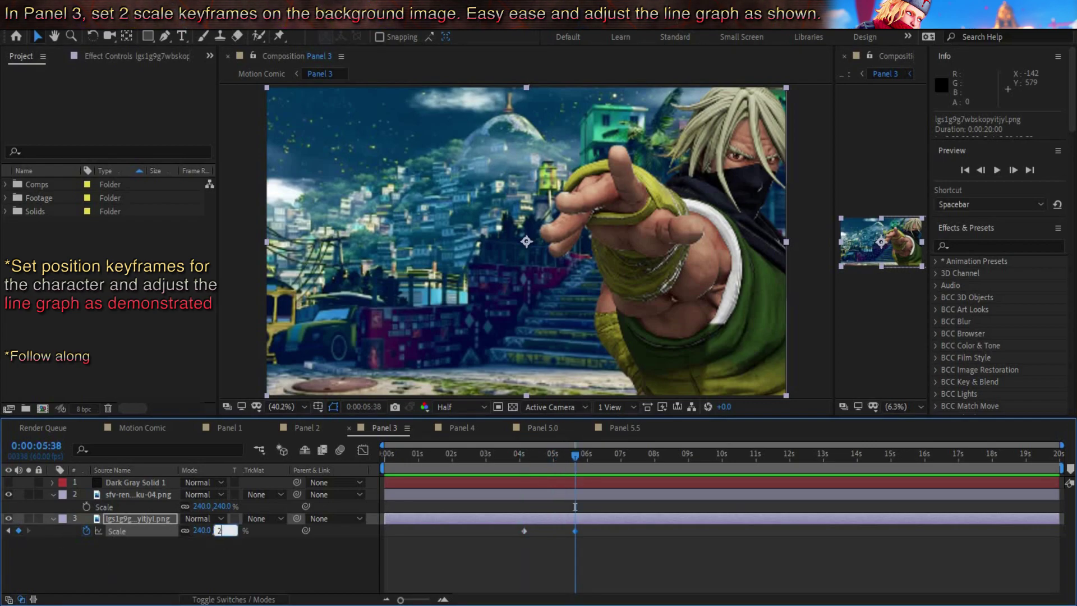
key("Return")
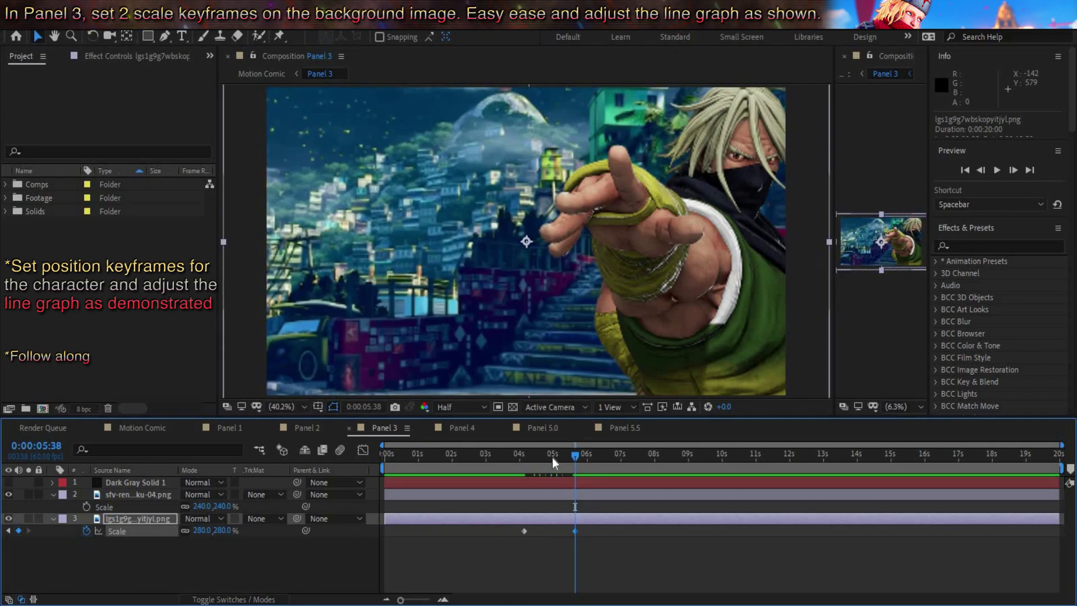
- Compare with the Motion Comic camera and move both Scale keys to start at 3:08
left_click(552, 456)
left_click(155, 429)
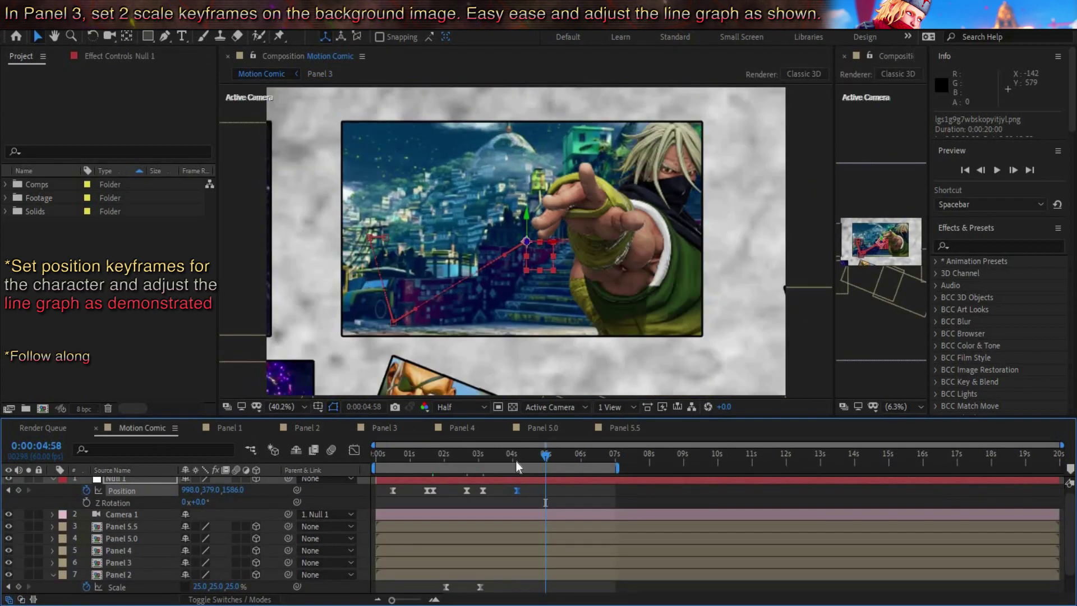
mouse_move(517, 460)
left_mouse_down()
mouse_move(553, 457)
mouse_move(510, 460)
left_mouse_up()
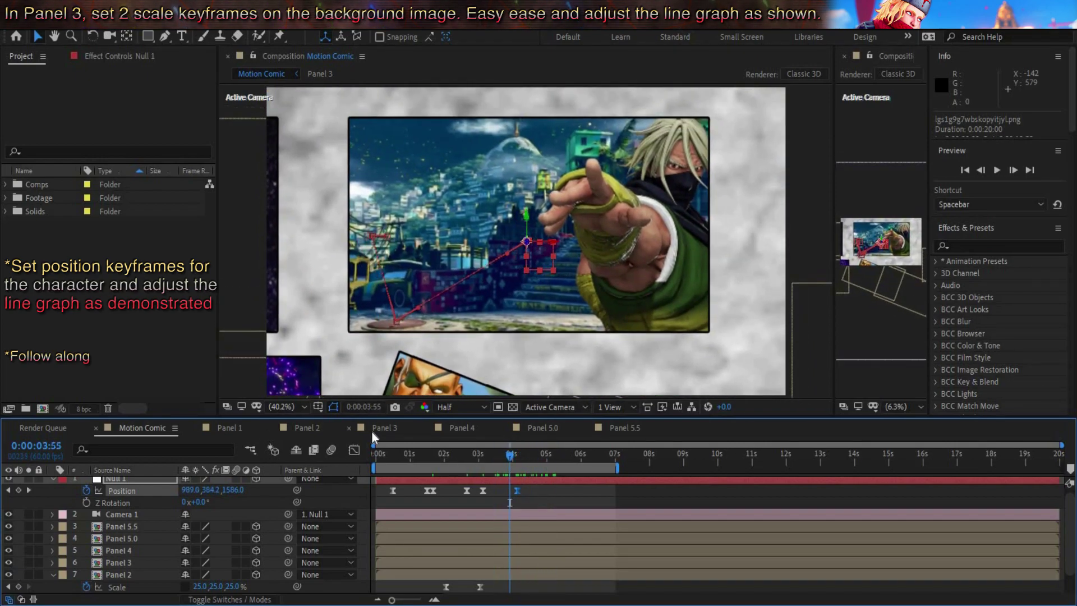
left_click(372, 432)
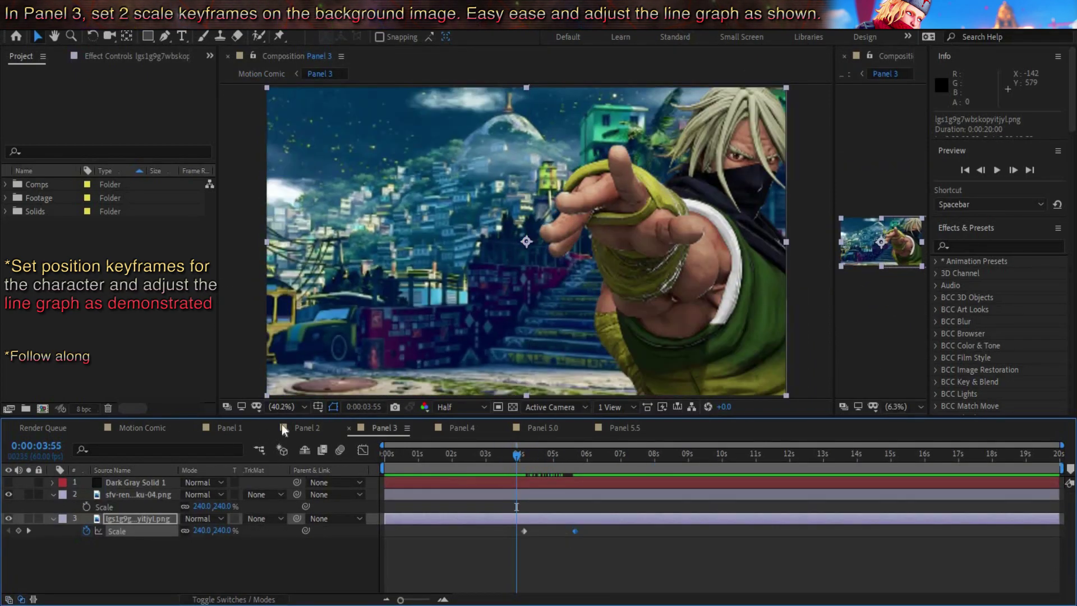
left_click(133, 433)
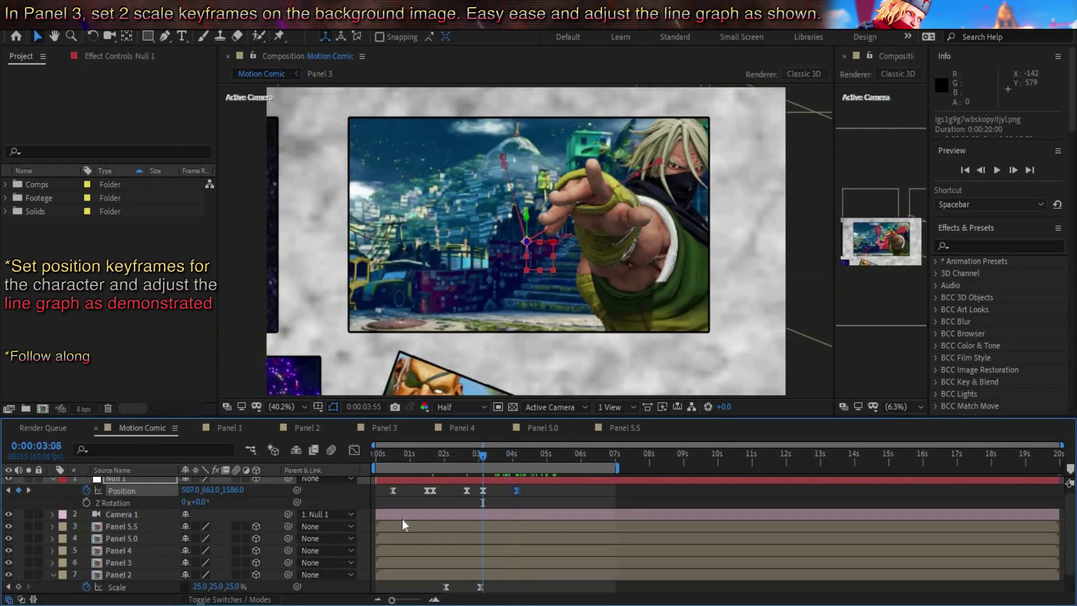
key("j")
key("shift+Escape")
left_click_drag(586, 540, 505, 524)
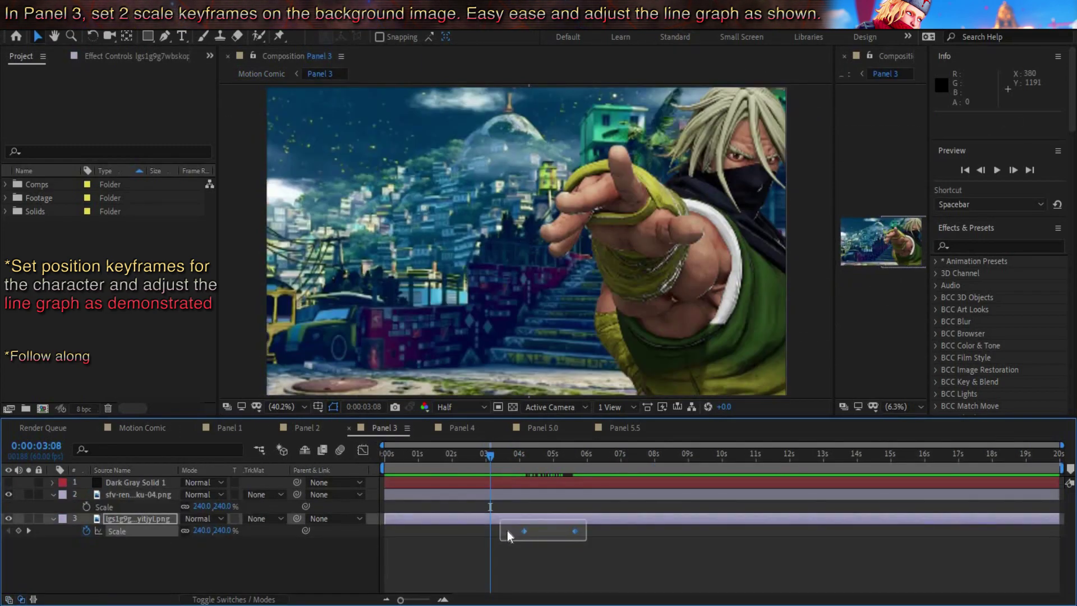
left_click(512, 540)
key("space")
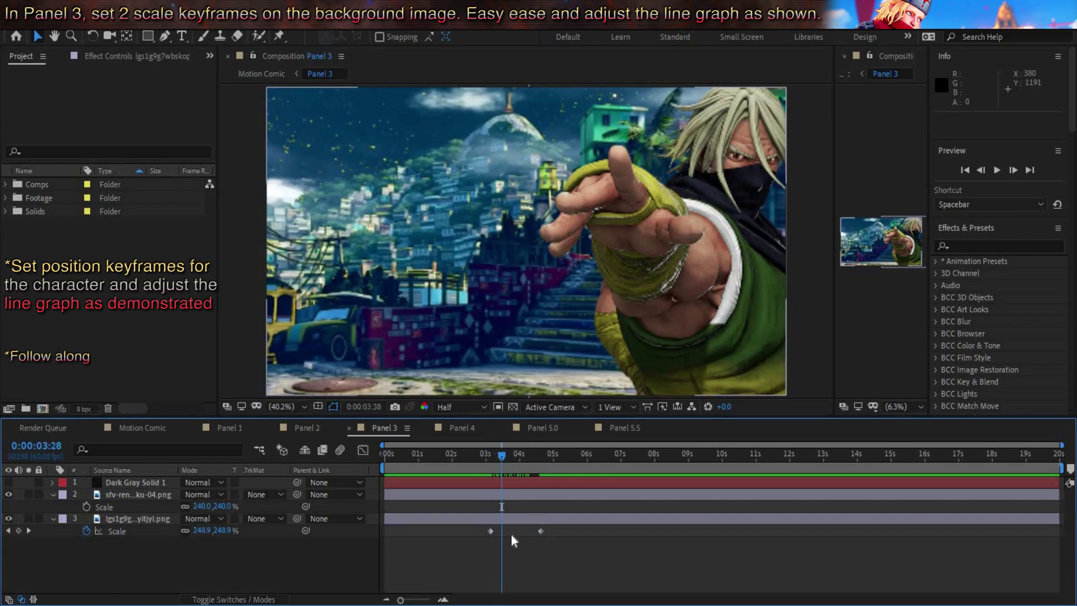
- Ease both background Scale keyframes with a fast-start, slow-settle speed curve
left_click_drag(547, 537, 487, 527)
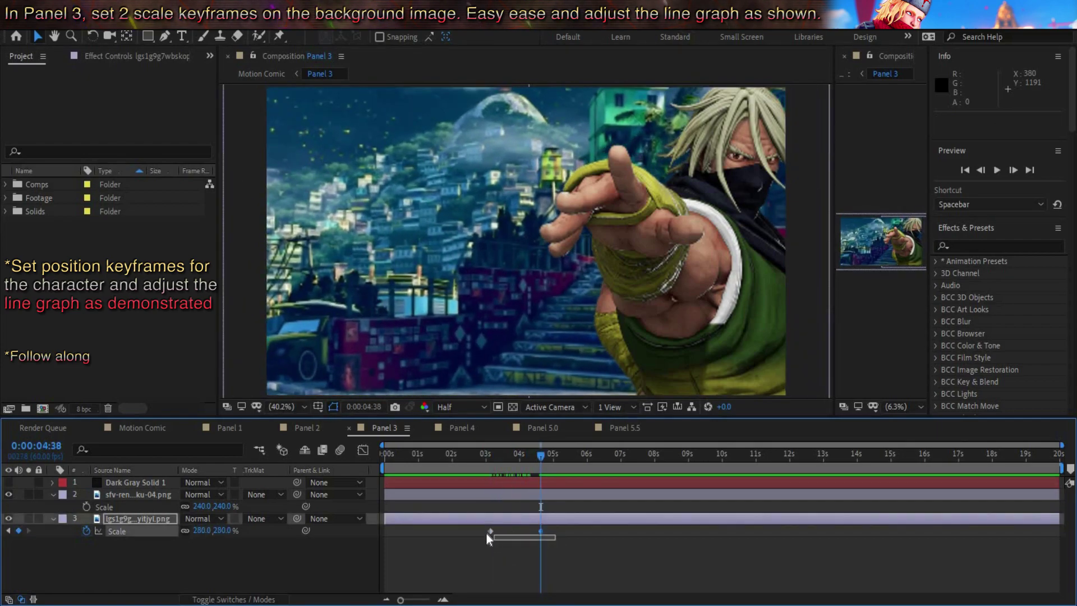
right_click(490, 531)
mouse_move(538, 521)
left_click(651, 473)
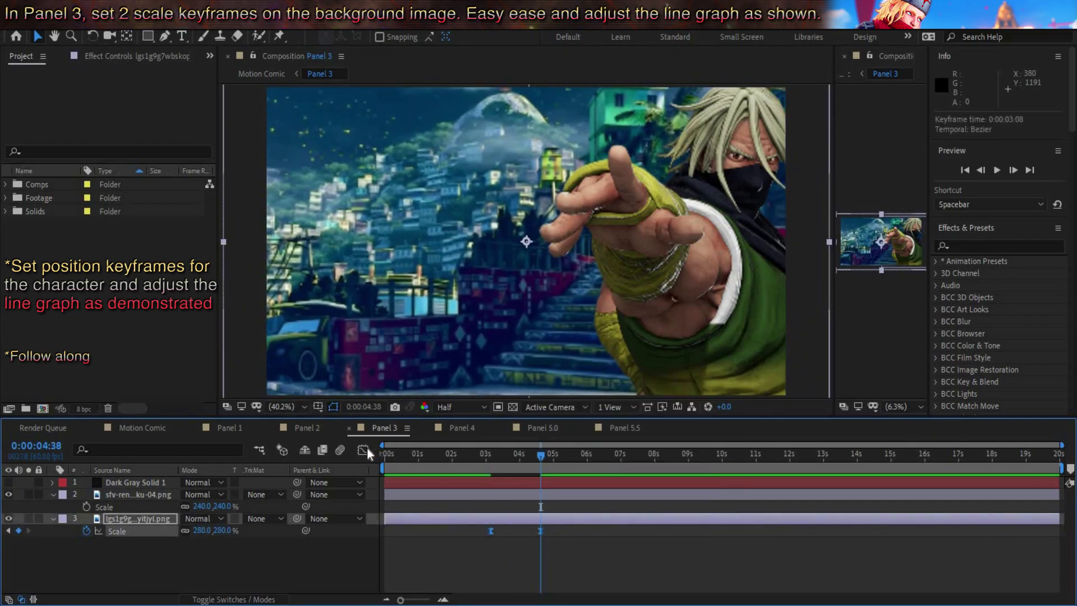
left_click(363, 450)
left_click_drag(499, 543, 363, 473)
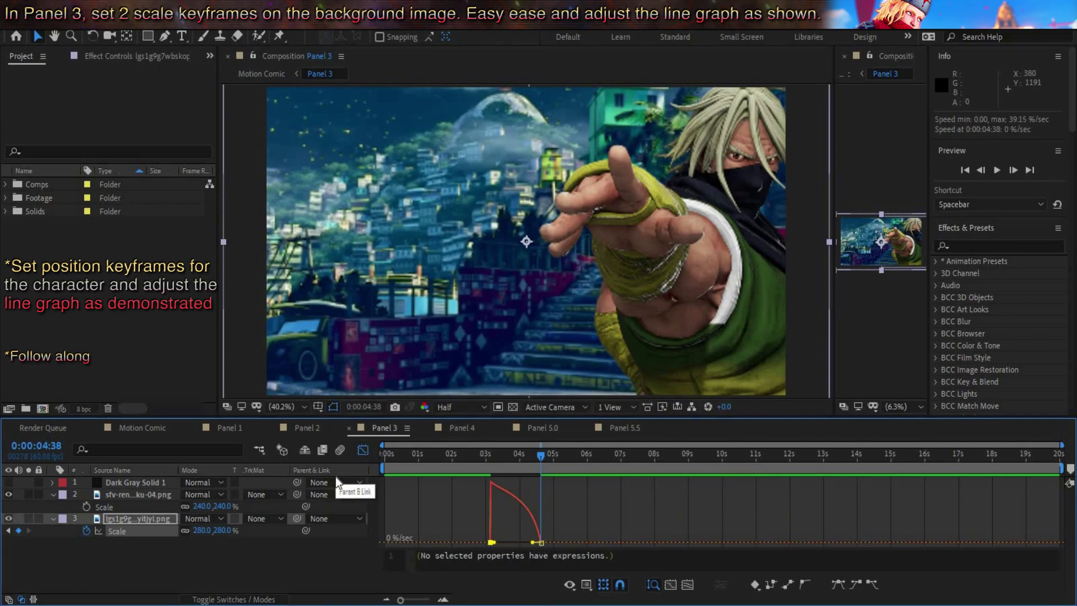
left_click(116, 432)
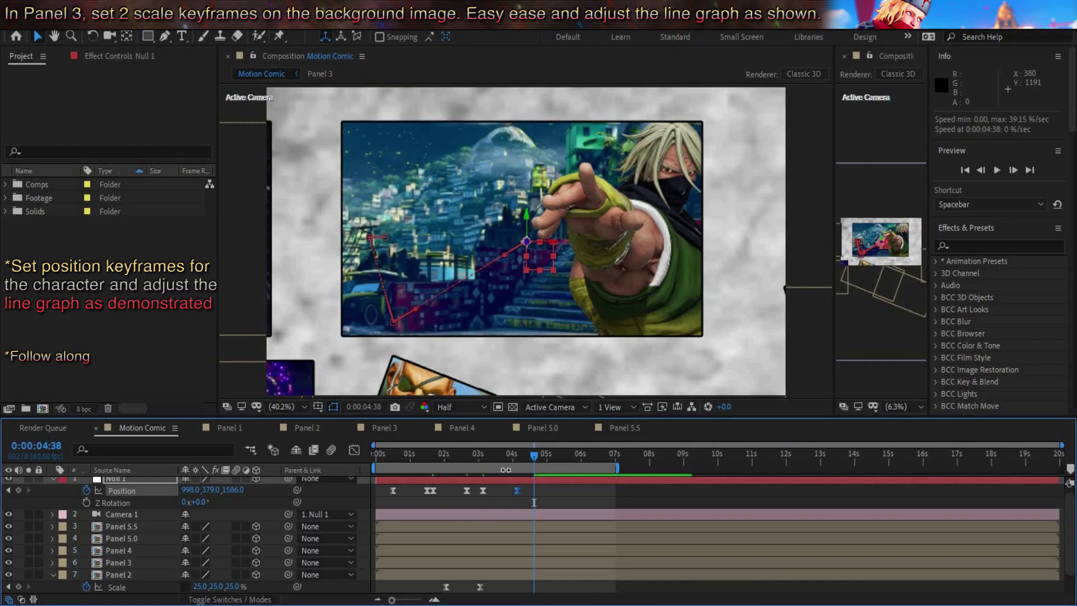
left_click_drag(512, 454, 501, 457)
left_click(377, 428)
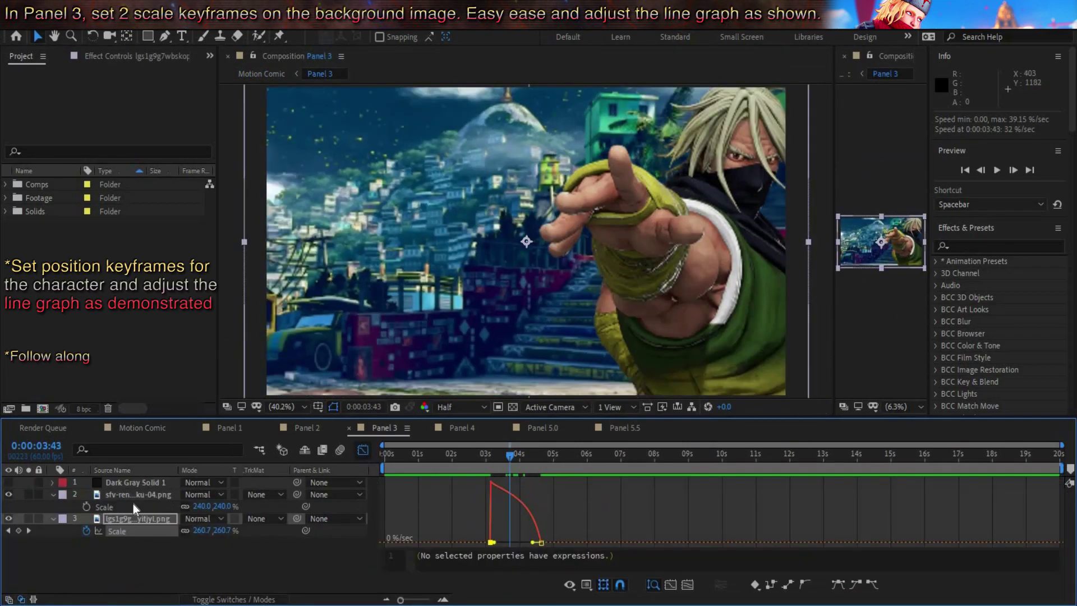
key("shift+F3")
left_click(129, 505)
- Keyframe the character's Position one second apart, starting off-frame right at X 2550.1
key("p")
left_click(86, 506)
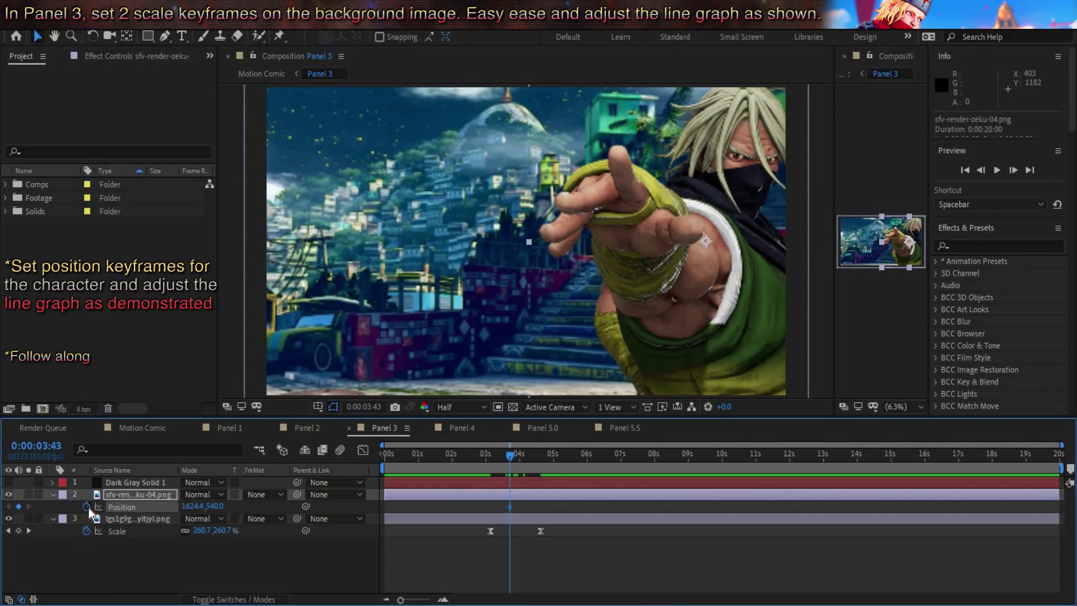
key("space")
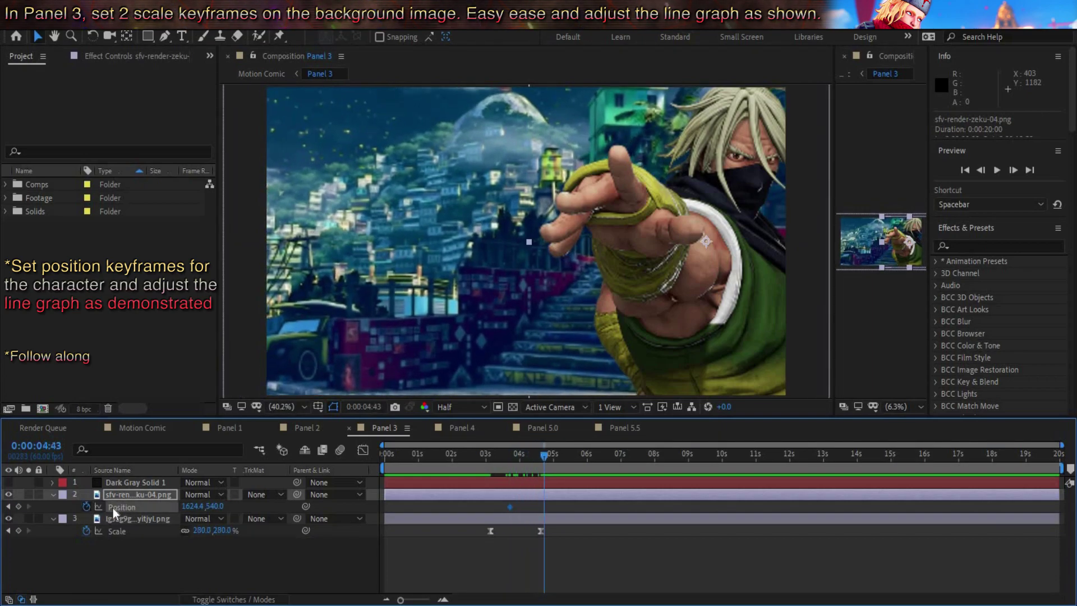
left_click(8, 507)
left_click_drag(674, 296, 922, 313)
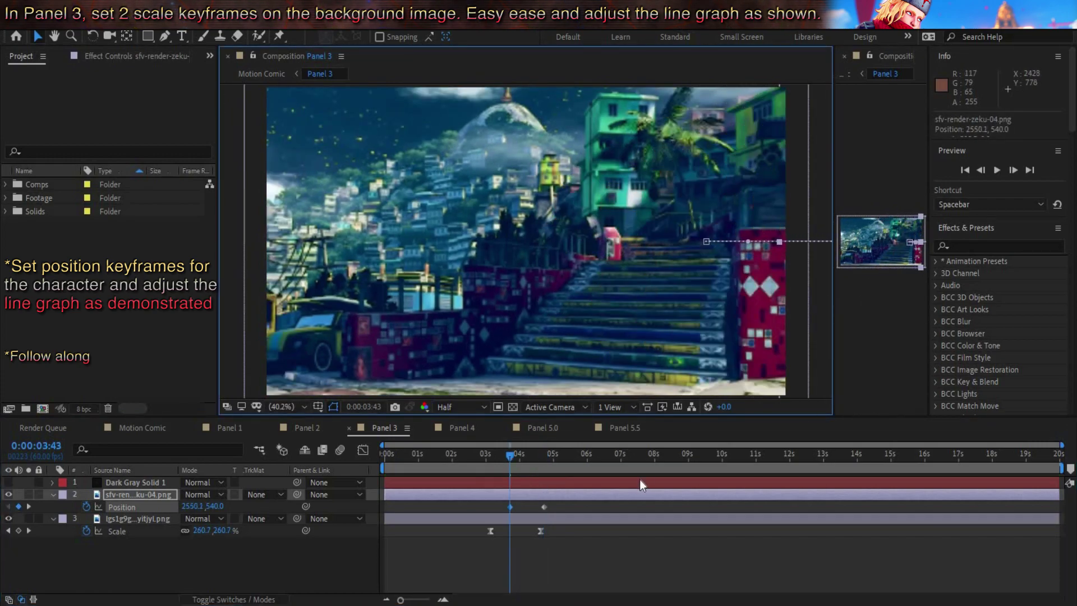
- Ease the character's slide into 1624.4 so it starts fast and settles slowly
left_click_drag(499, 515, 567, 503)
right_click(510, 506)
mouse_move(561, 498)
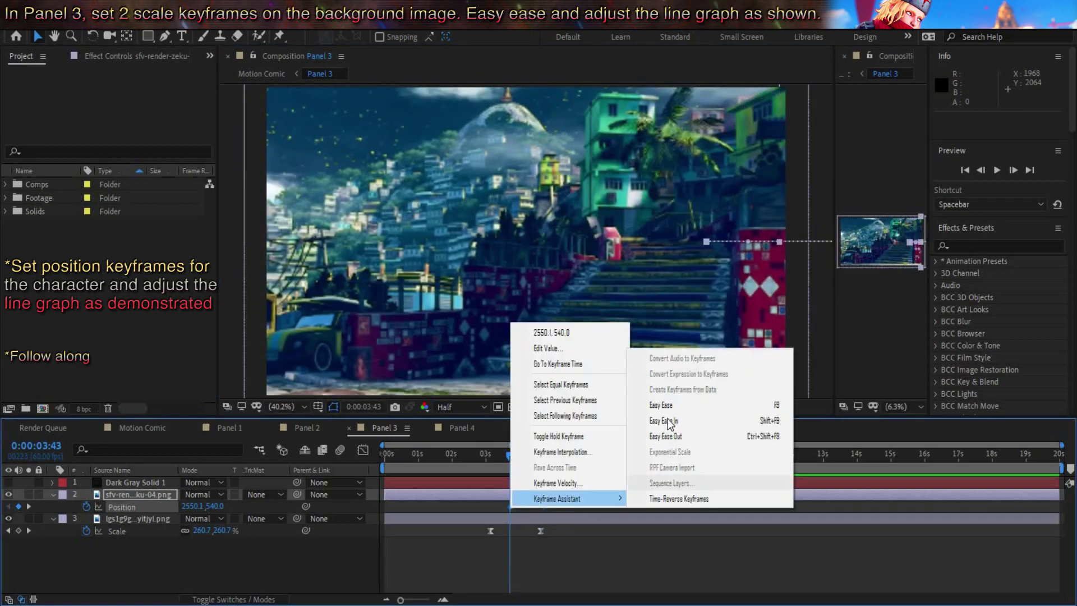
left_click(661, 405)
key("shift+F3")
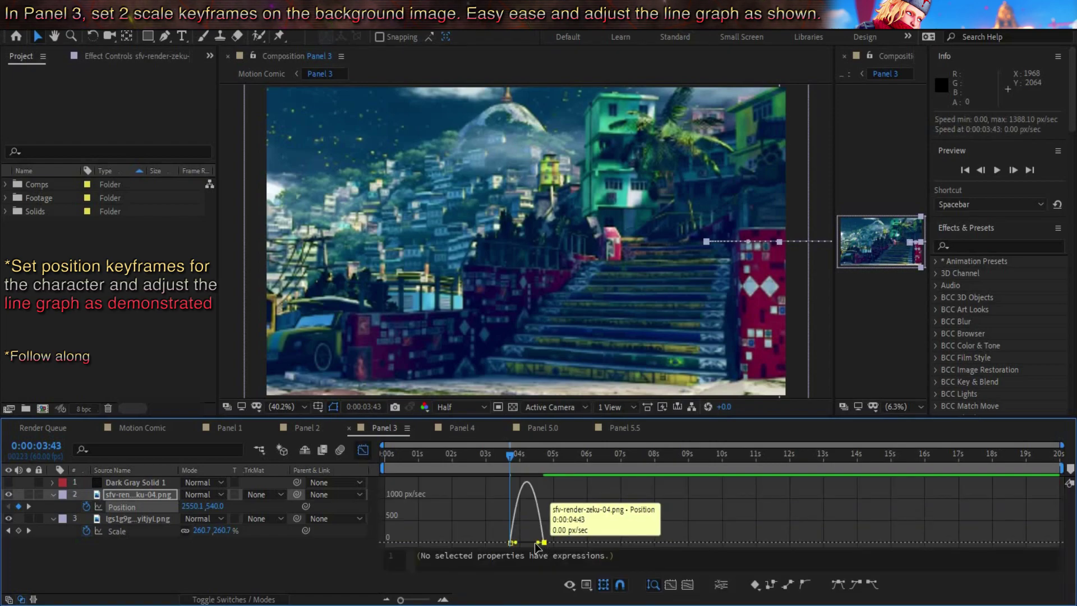
left_click_drag(537, 543, 517, 542)
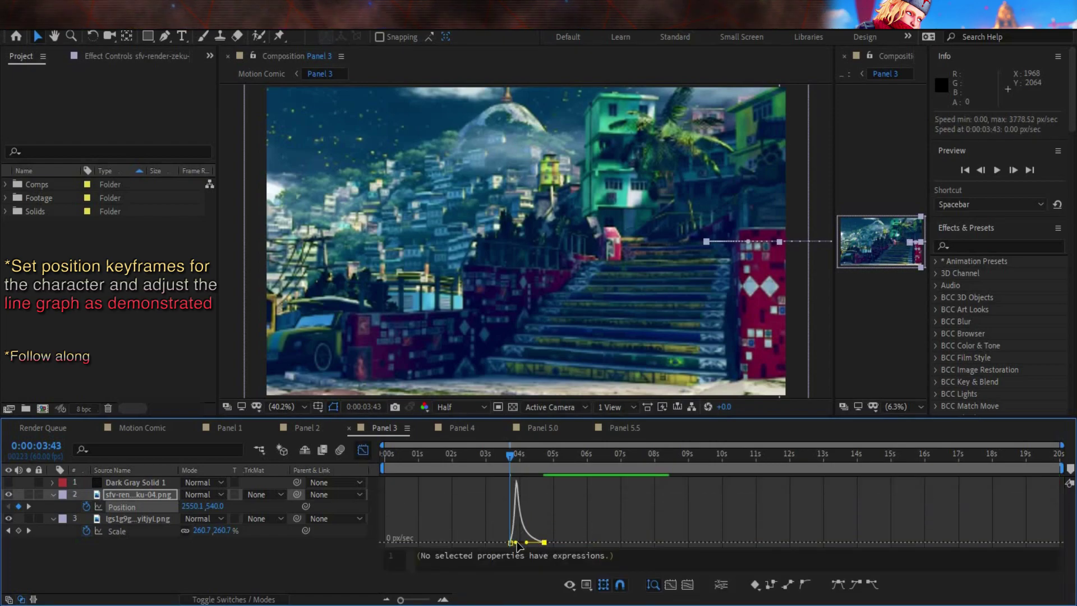
left_click(363, 452)
key("k")
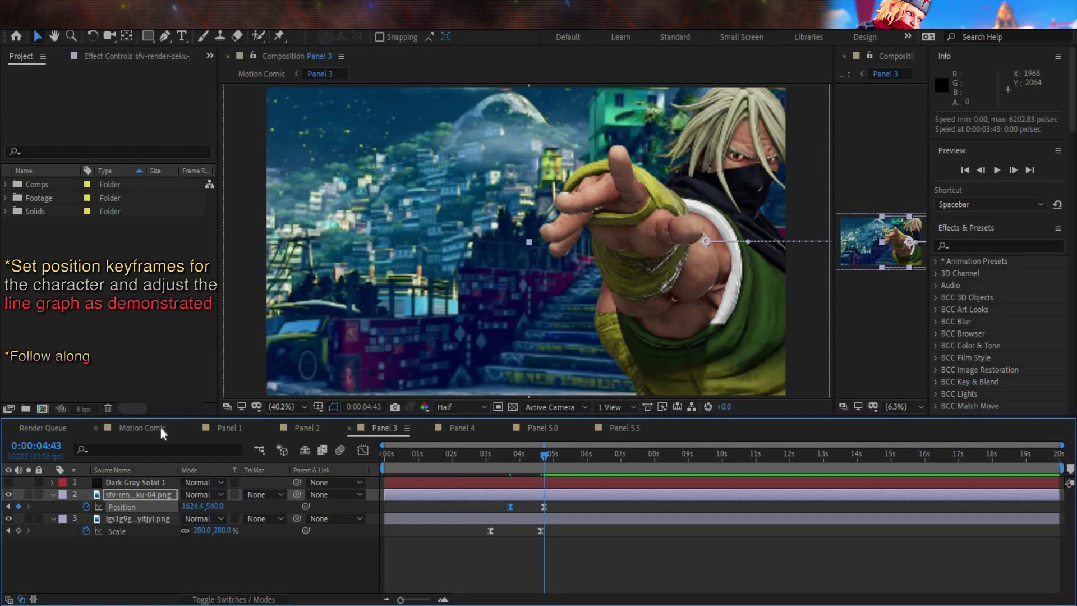
left_click(160, 428)
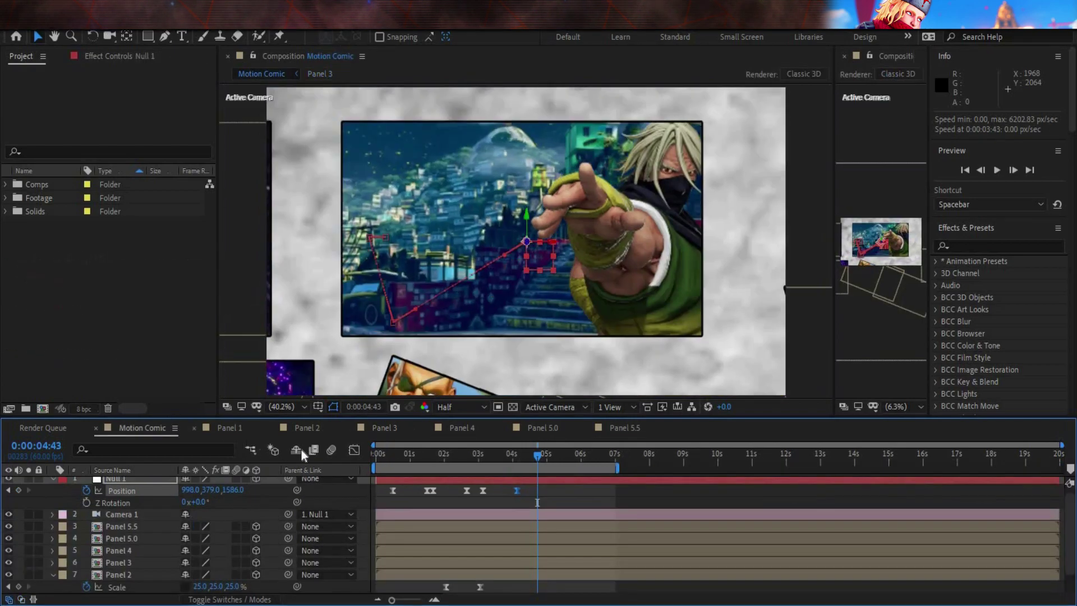
- Add Position keyframes for Panels 5.0 and 5.5 and move them upward in the scene
left_click(127, 538)
left_click(127, 529, "ctrl")
key("p")
key("alt+shift+p")
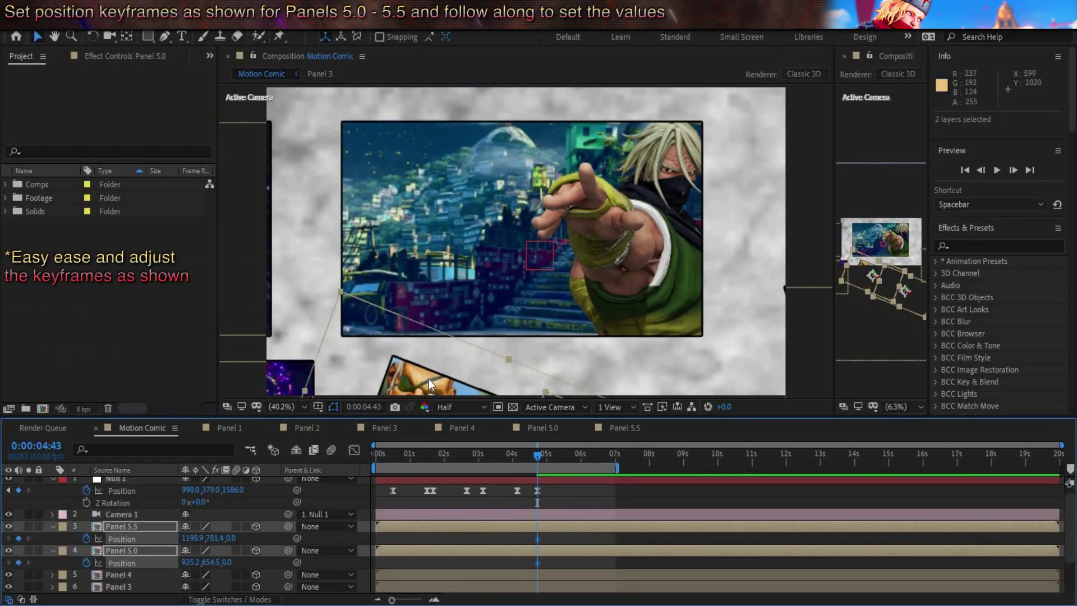
left_click_drag(429, 379, 380, 107)
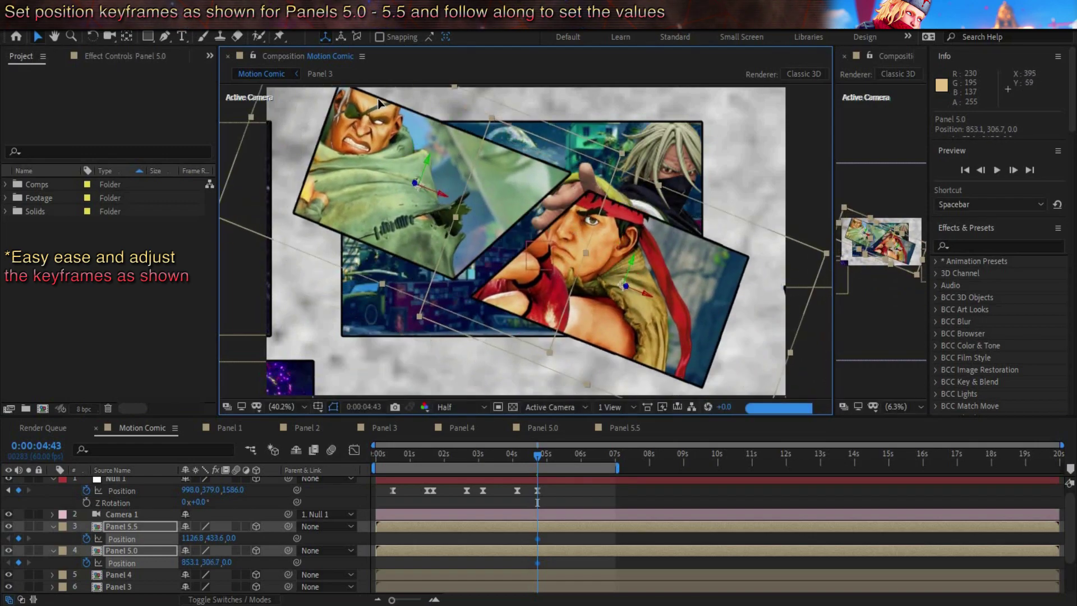
key("space")
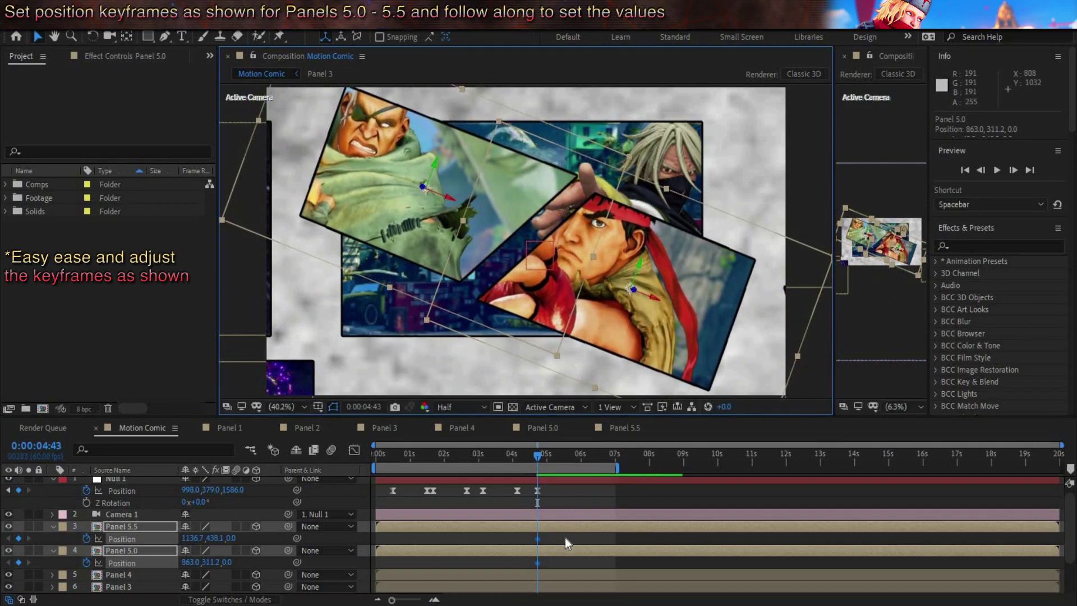
left_click(564, 537)
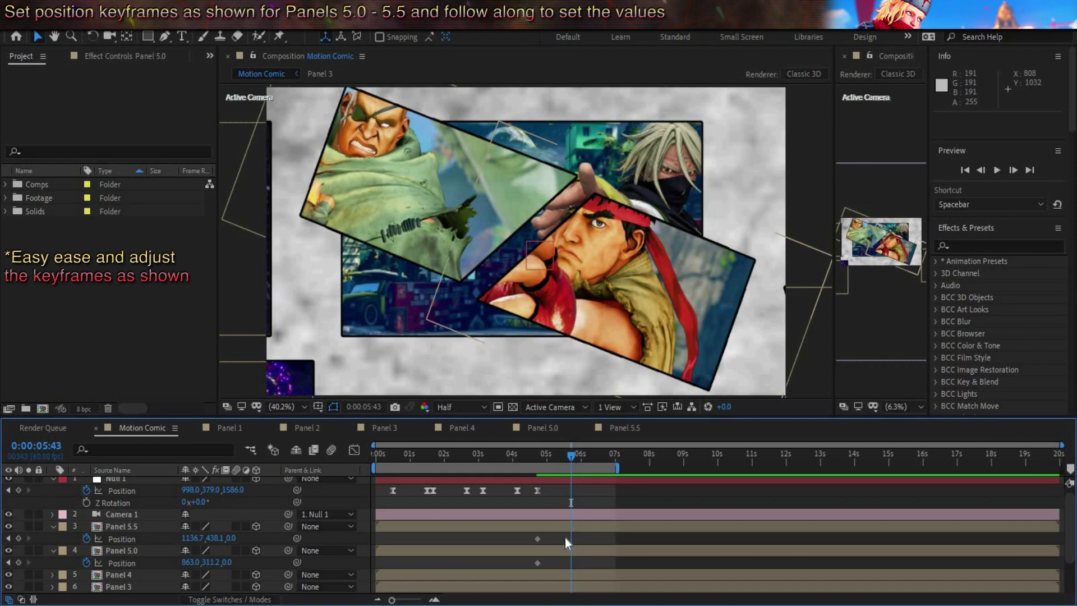
- Key both panels at 5:43 and set their 4:43 starts: 5.5 lower right, 5.0 upper left
left_click(19, 539)
left_click(19, 563)
key("j")
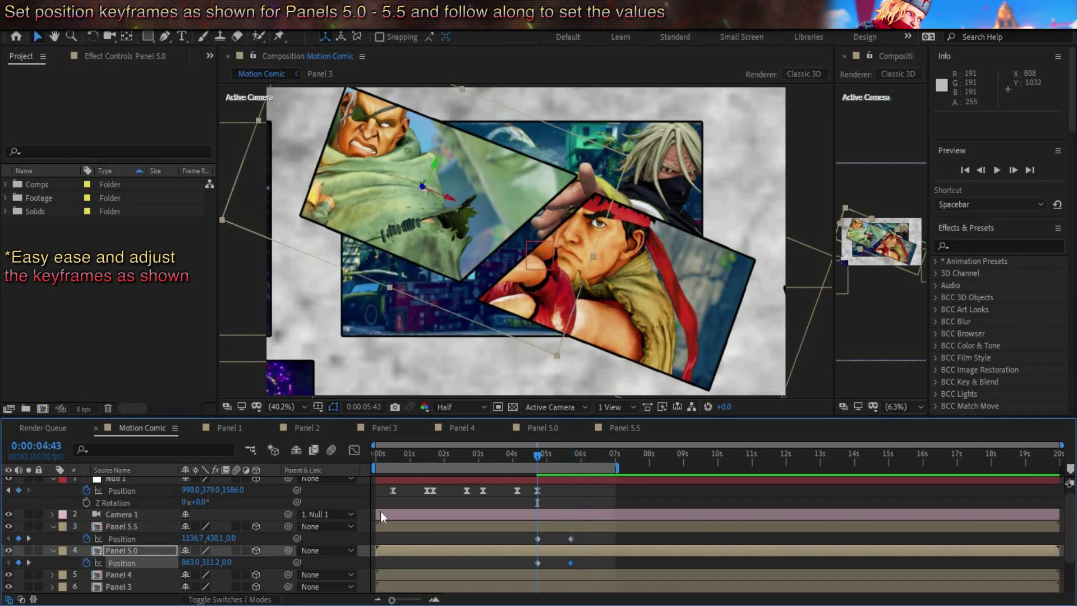
left_click(144, 527)
left_click_drag(679, 332, 982, 480)
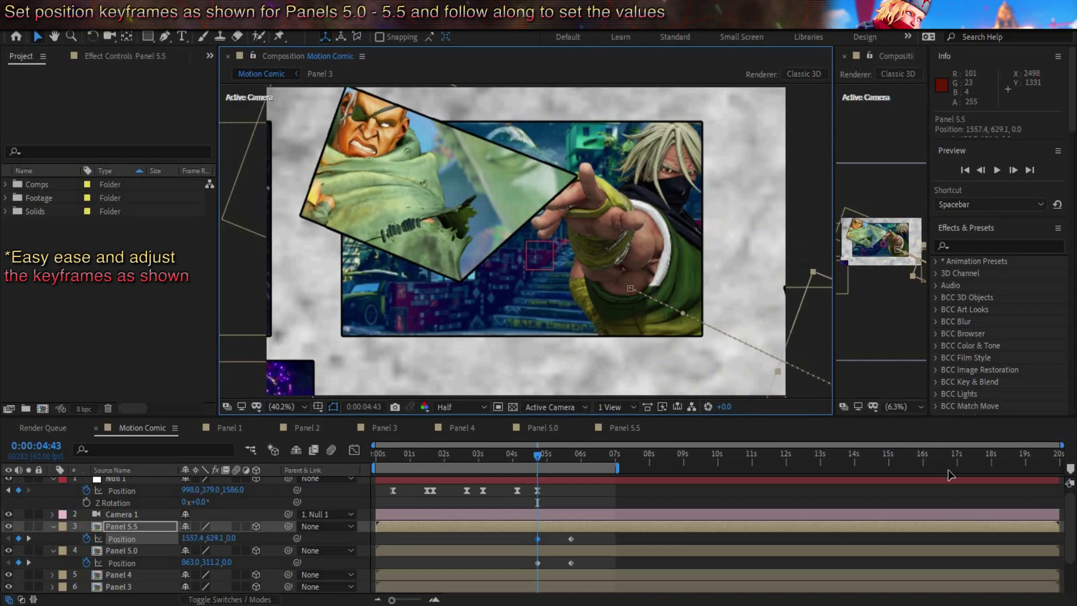
left_click(124, 551)
left_click_drag(446, 253, 194, 103)
mouse_move(584, 533)
left_mouse_down()
mouse_move(531, 545)
mouse_move(537, 565)
left_mouse_up()
- Apply Easy Ease to all four keyframes and raise the end influence to 100%
right_click(538, 563)
mouse_move(554, 556)
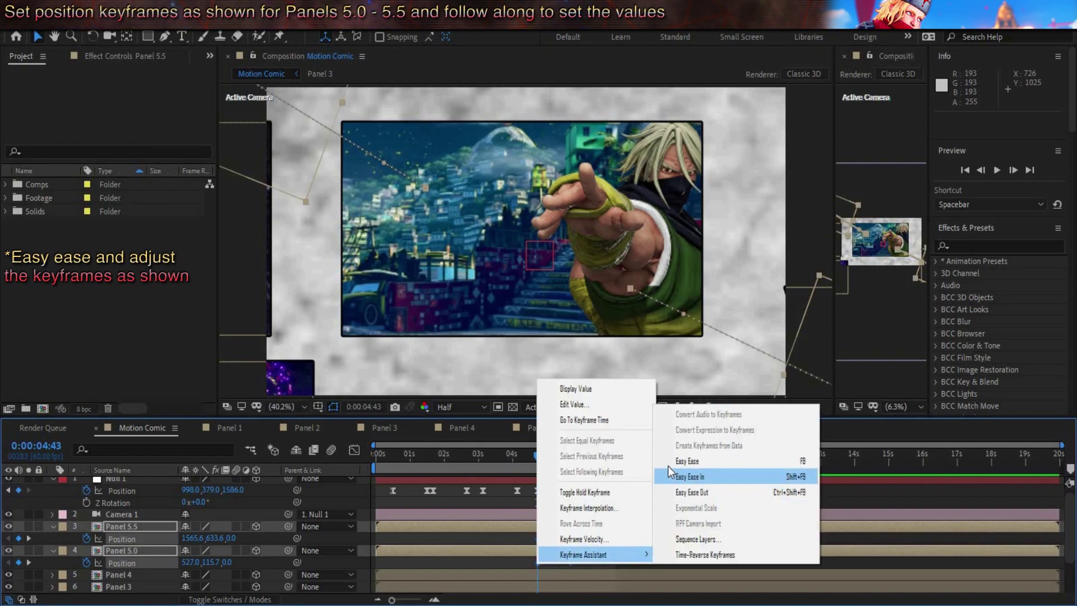
left_click(668, 466)
left_click(354, 451)
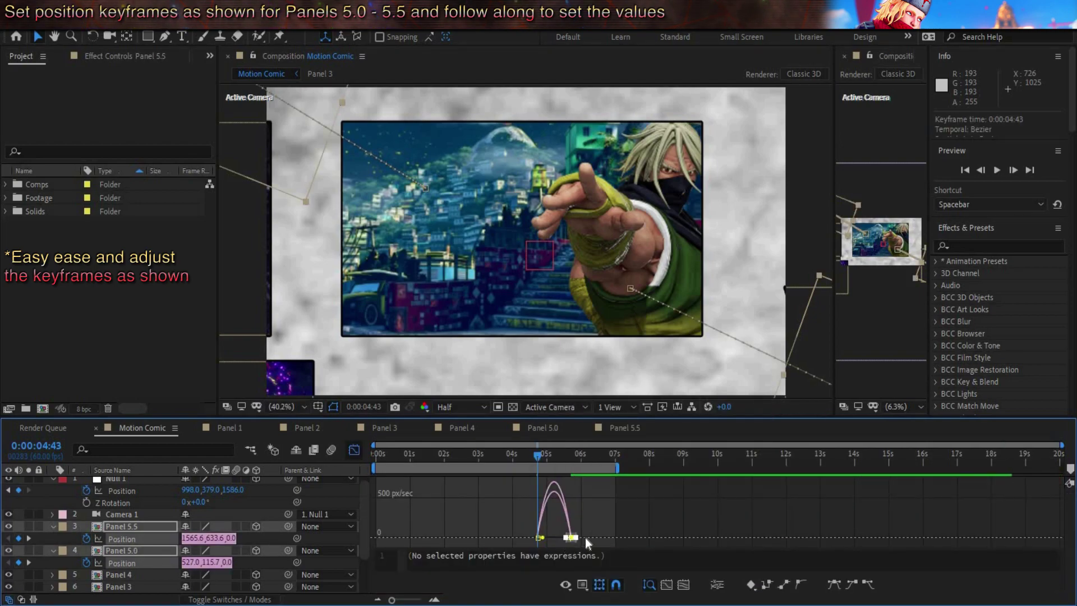
key("equal")
key("equal")
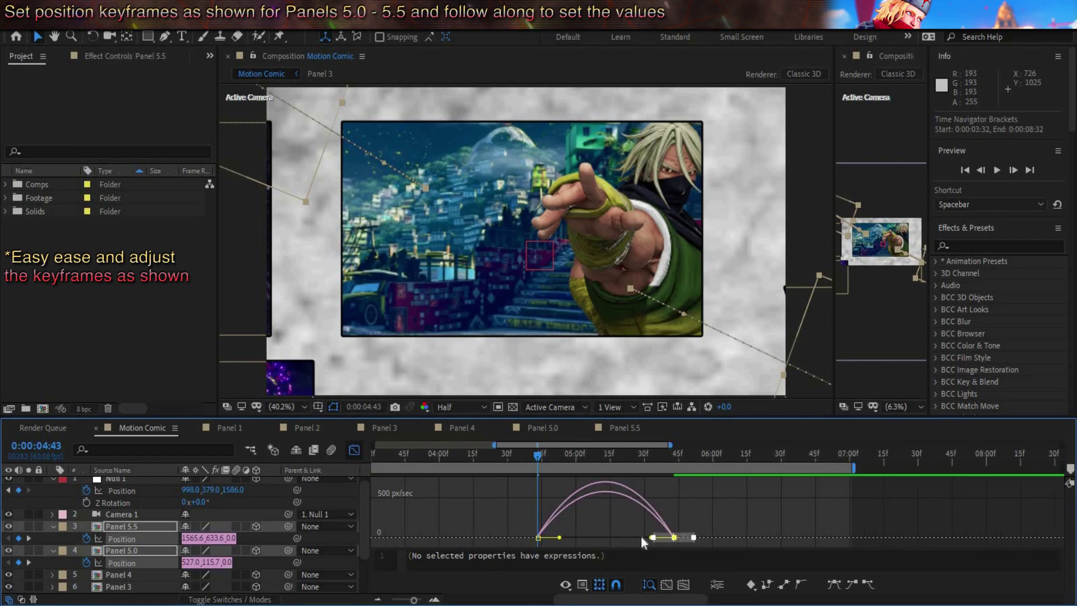
left_click_drag(653, 537, 598, 539)
left_click(355, 454)
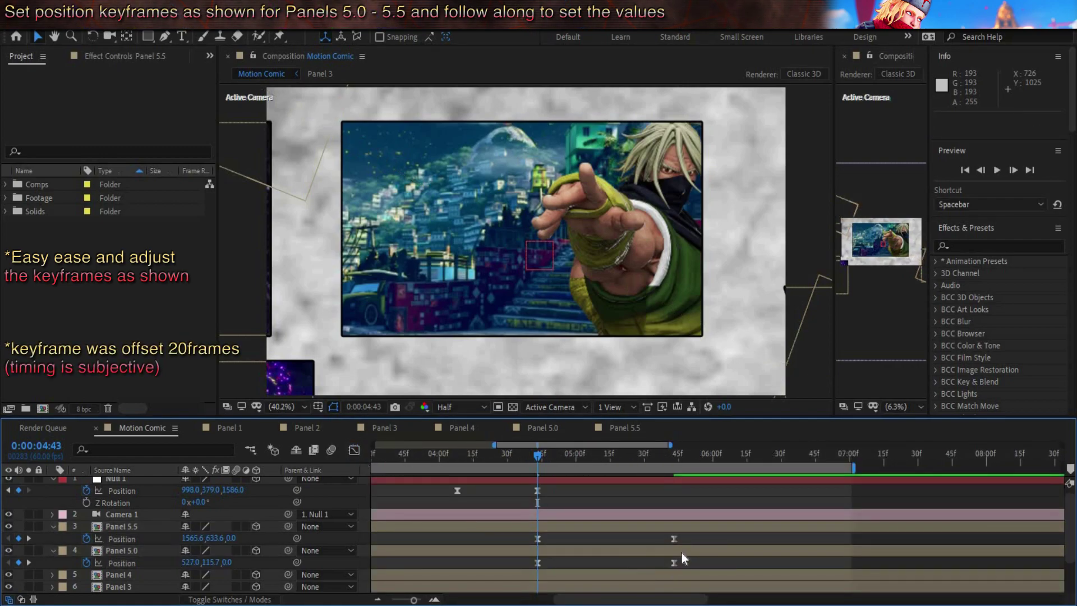
- Shift Panel 5.0's Position keys 20 frames later to 5:03–6:03, checking against Panel 5.5's 5:43
mouse_move(686, 563)
left_mouse_down()
mouse_move(526, 567)
mouse_move(583, 563)
left_mouse_up()
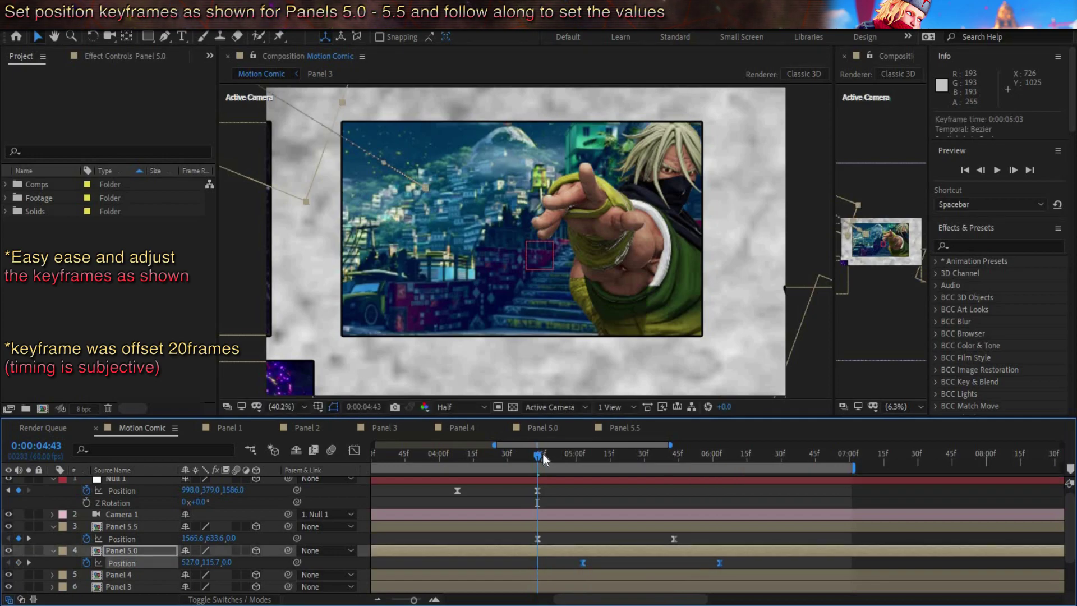
key("k")
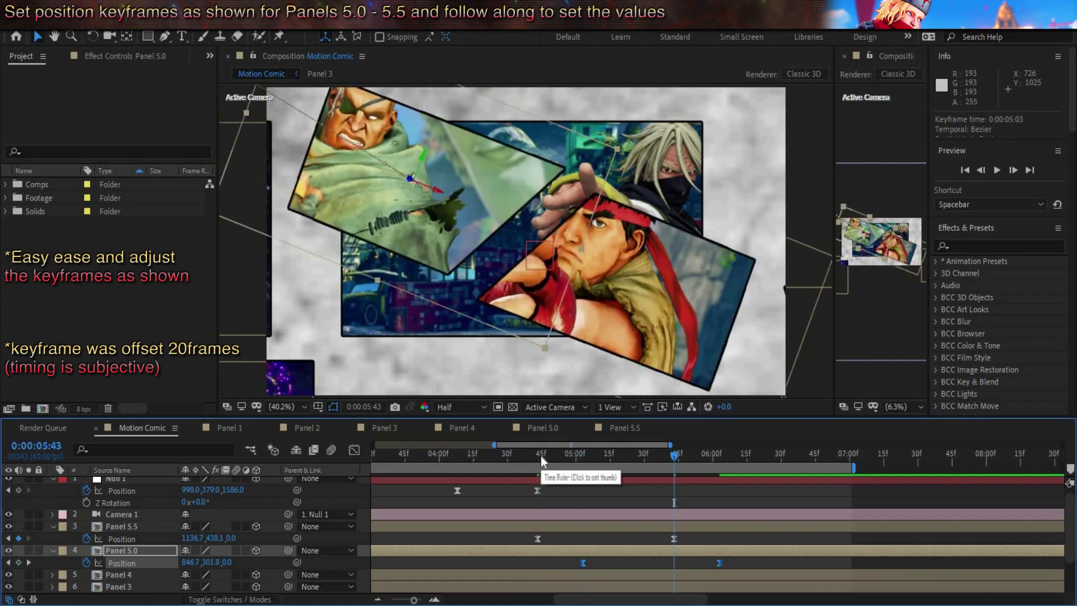
key("k")
key("j")
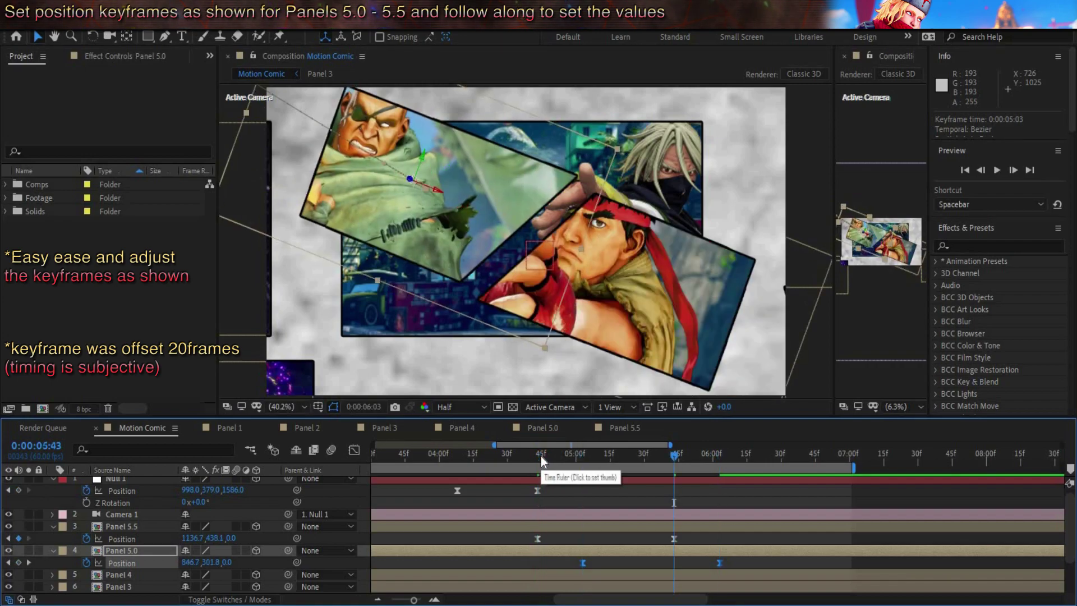
key("k")
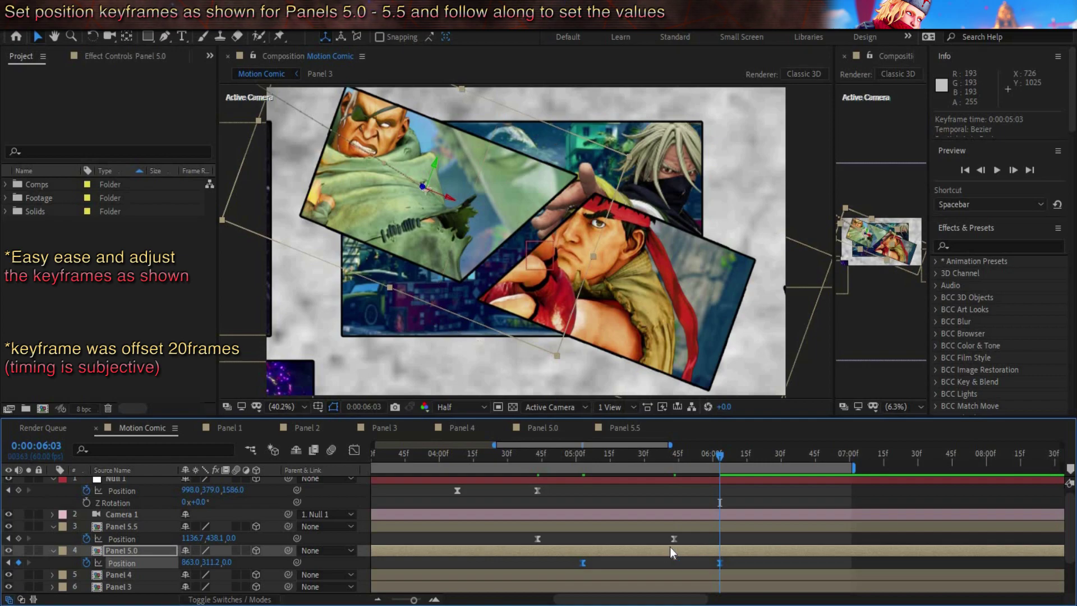
- Move Null 1's last keyframe to 6:08 and add a 7:08 key at 1534, 564
left_click(393, 600)
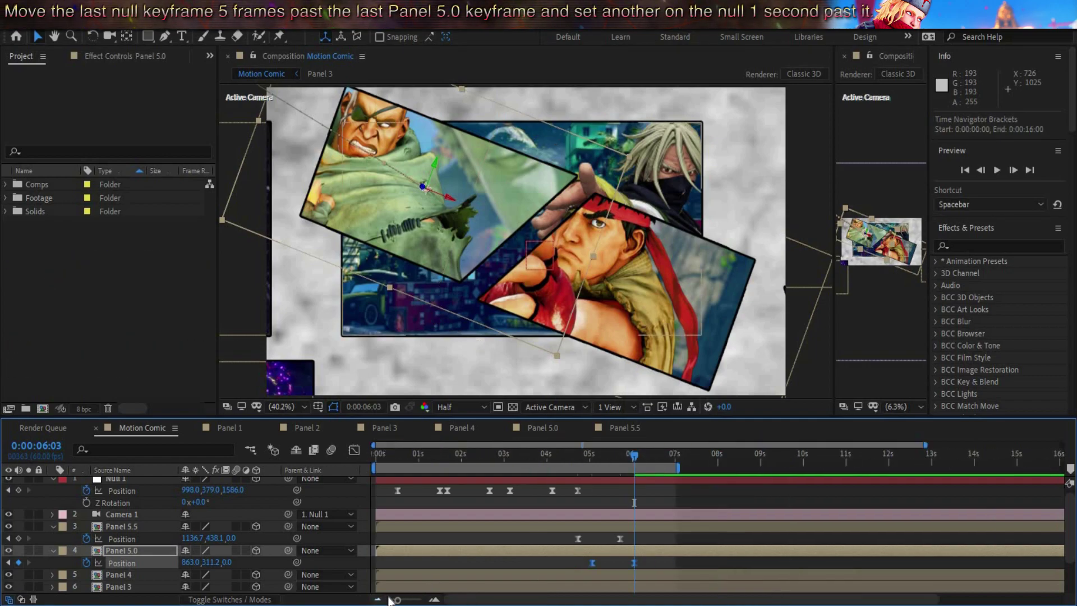
key("Page_Down")
key("Page_Down")
key("Page_Down")
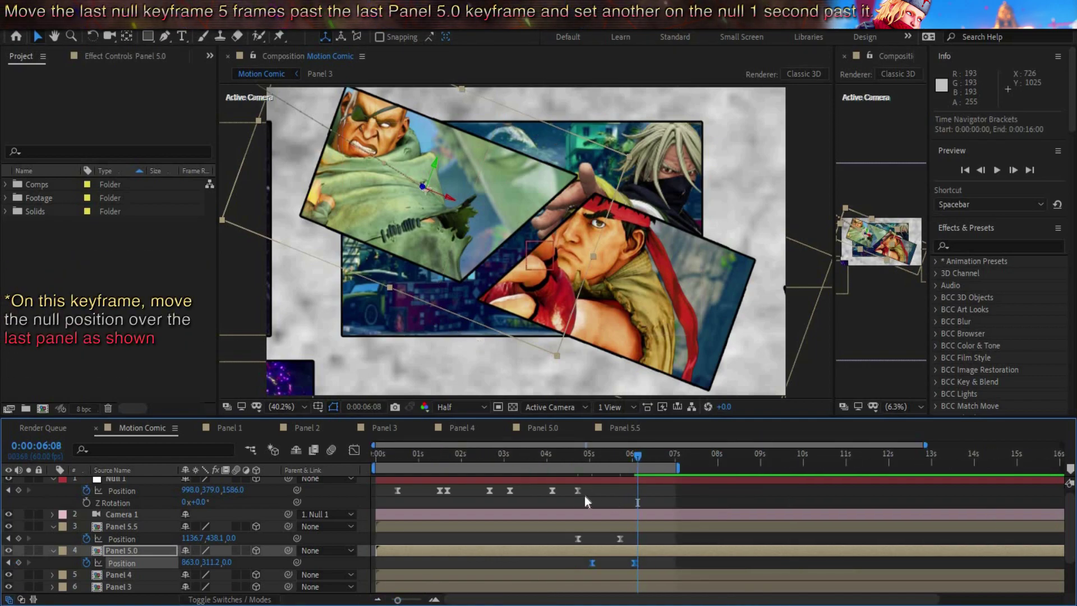
left_click_drag(610, 492, 638, 492)
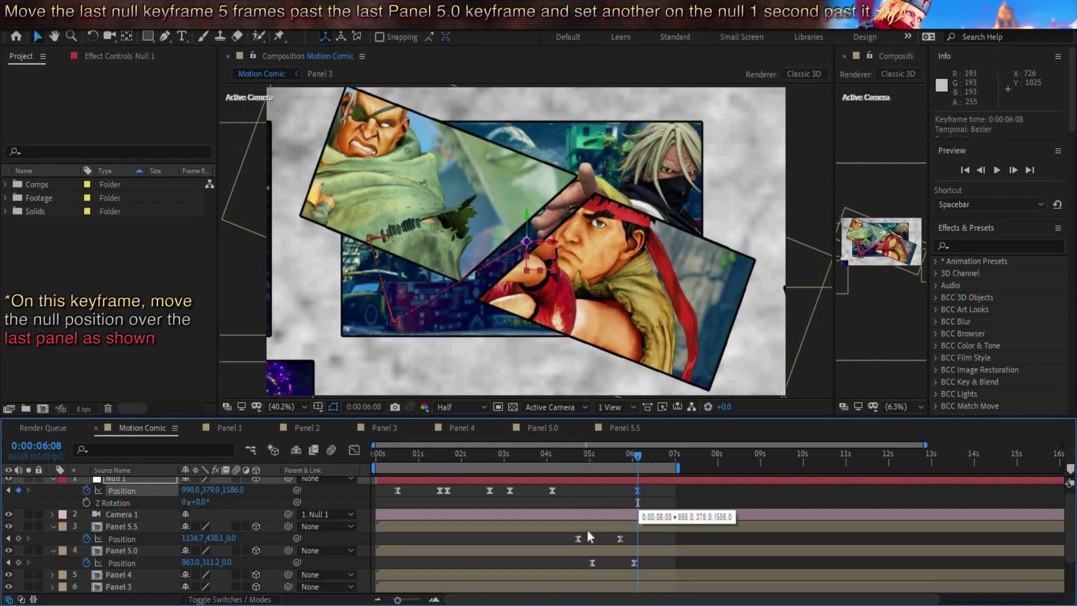
key("shift+Page_Down")
key("shift+Page_Down")
key("shift+Page_Down")
key("shift+Page_Down")
key("shift+Page_Down")
key("shift+Page_Down")
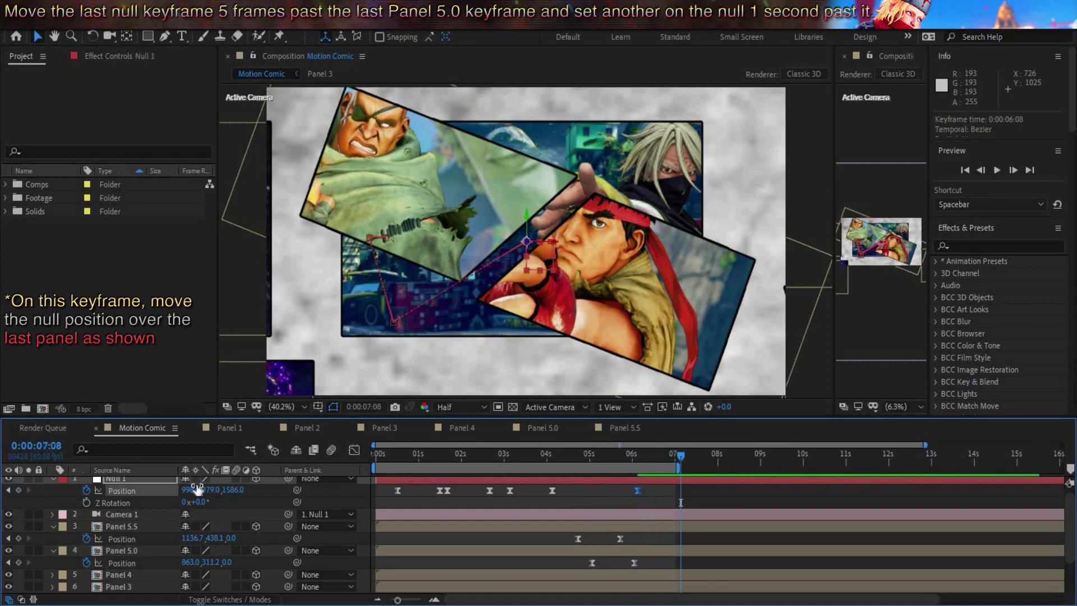
left_click_drag(308, 484, 224, 497)
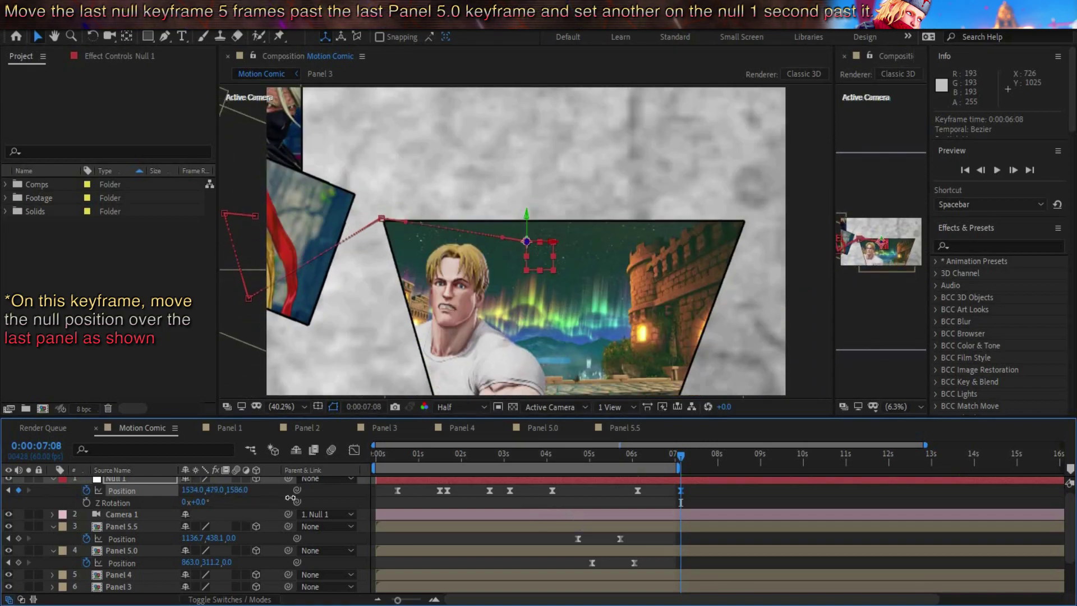
left_click_drag(268, 493, 325, 510)
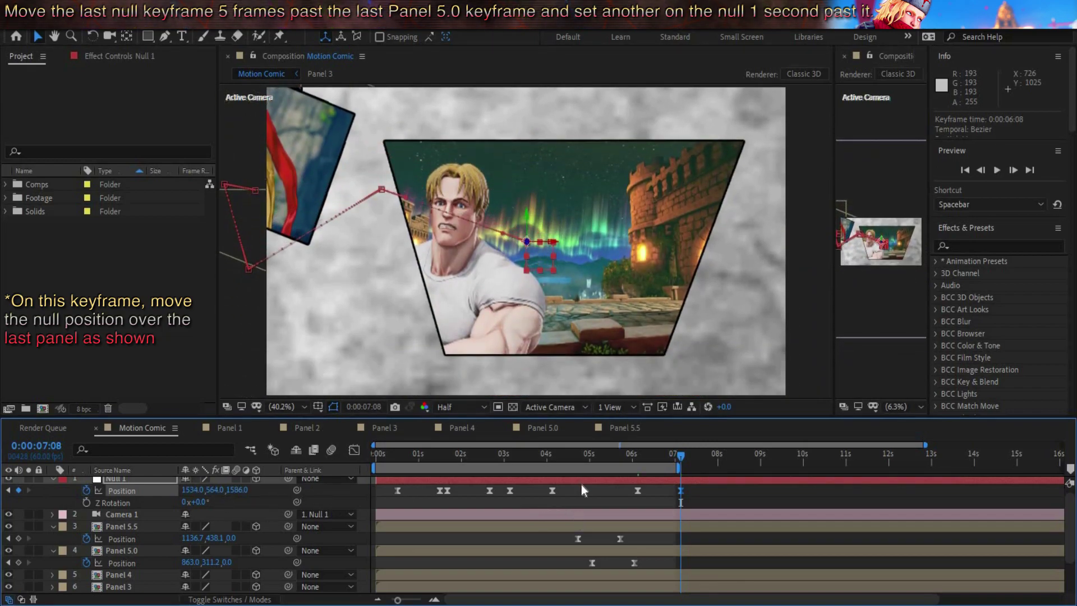
key("j")
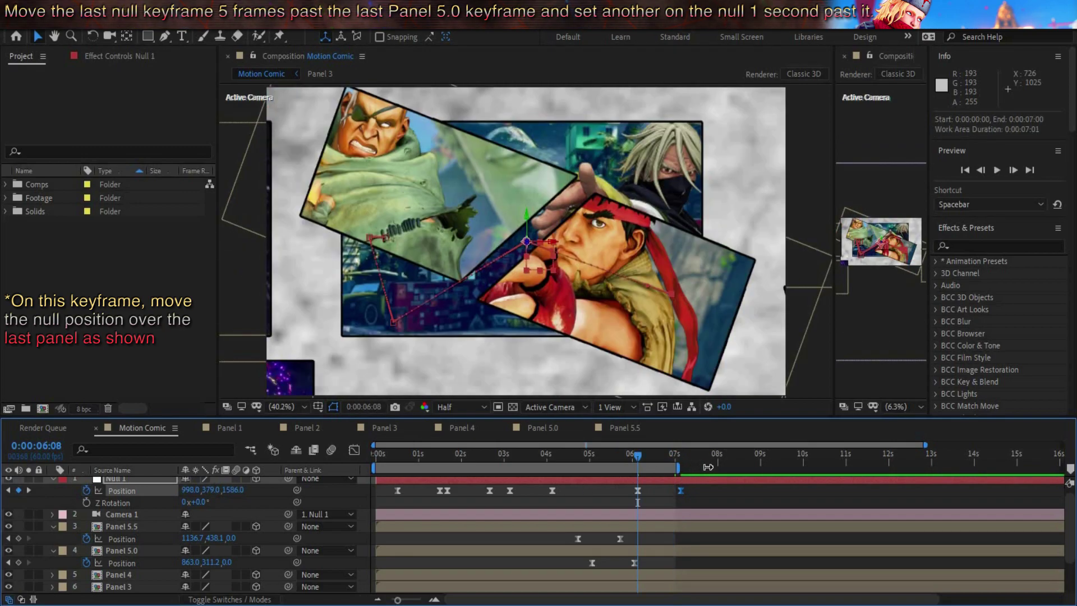
- In Panel 4's Parallax comp, keyframe the background Scale from 100% at 6:08 to 115% at 7:38
left_click(467, 429)
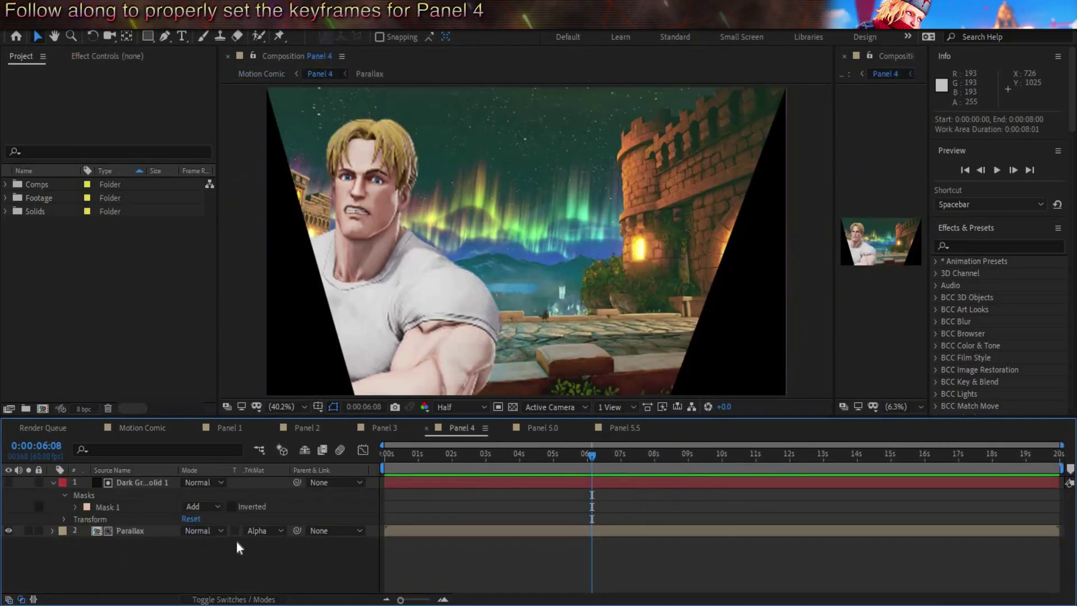
double_click(96, 530)
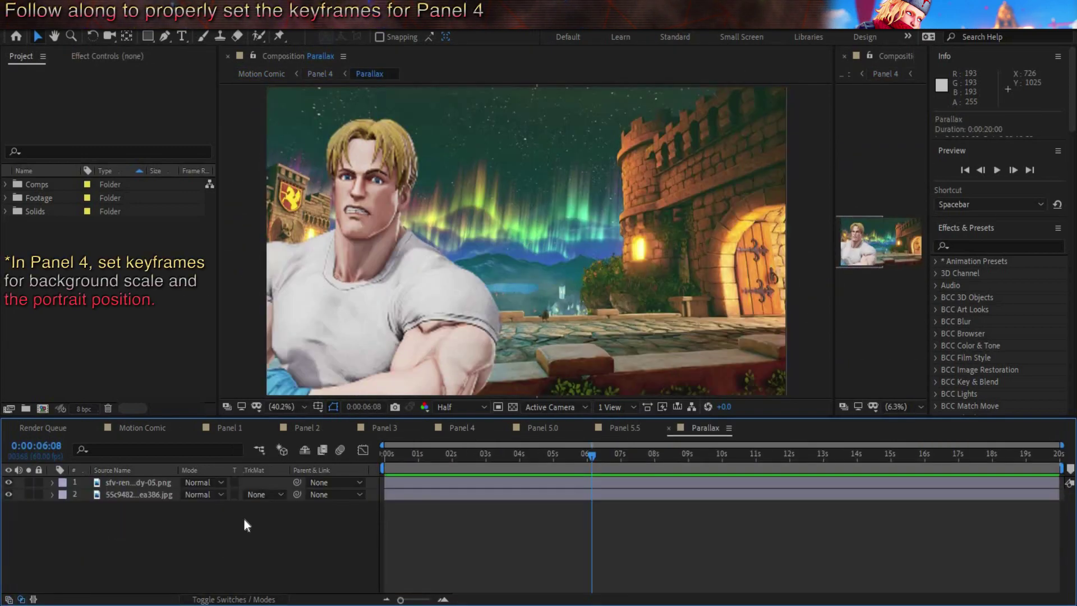
left_click(152, 497)
key("s")
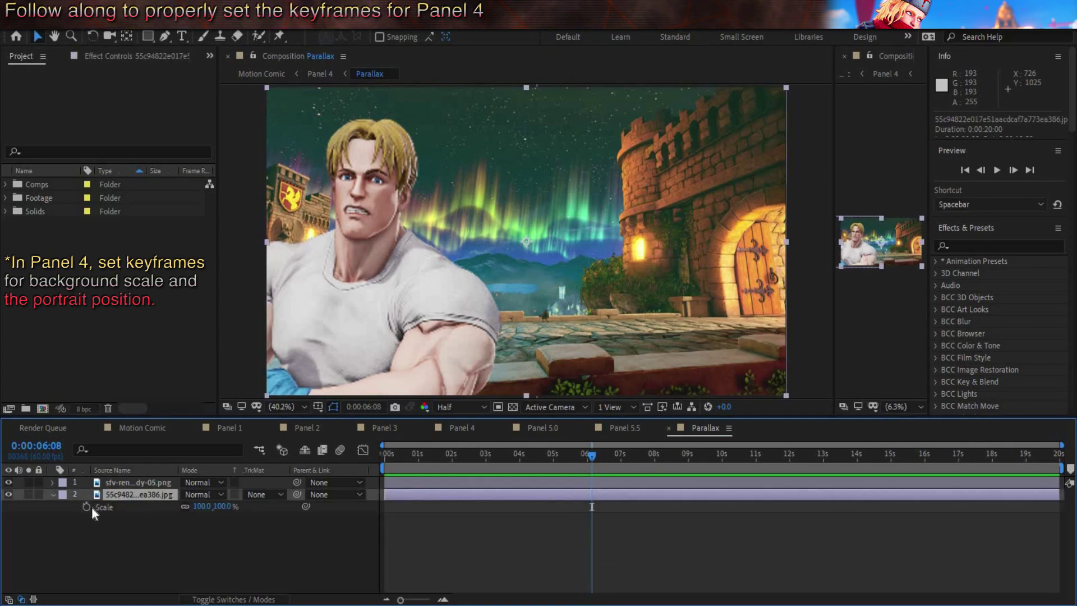
left_click(88, 507)
key("shift+Page_Down")
key("shift+Page_Down")
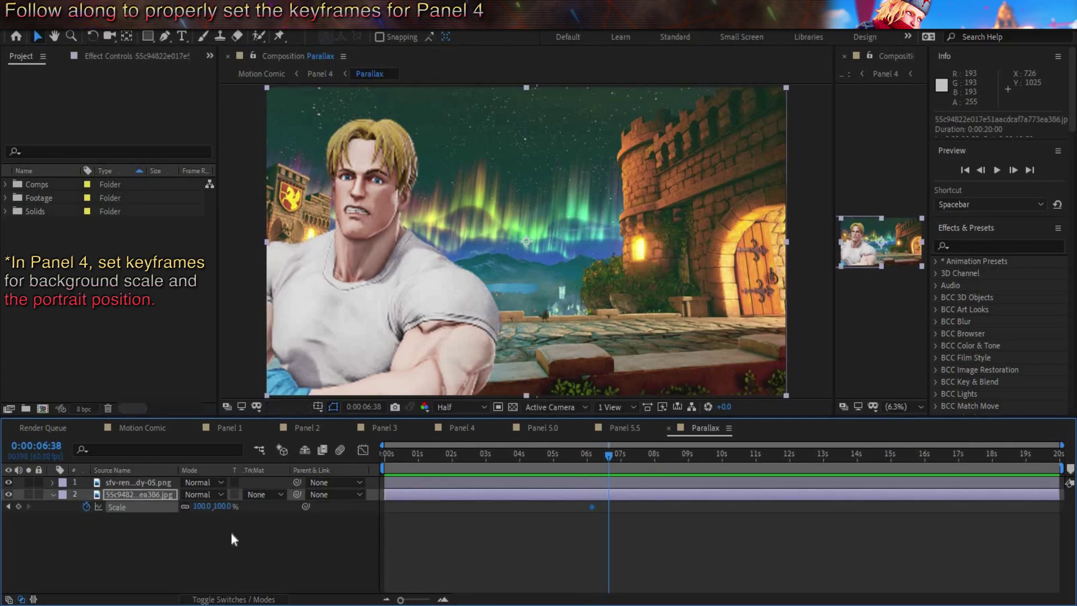
key("shift+Page_Down")
key("shift+Page_Down")
key("shift+Page_Down")
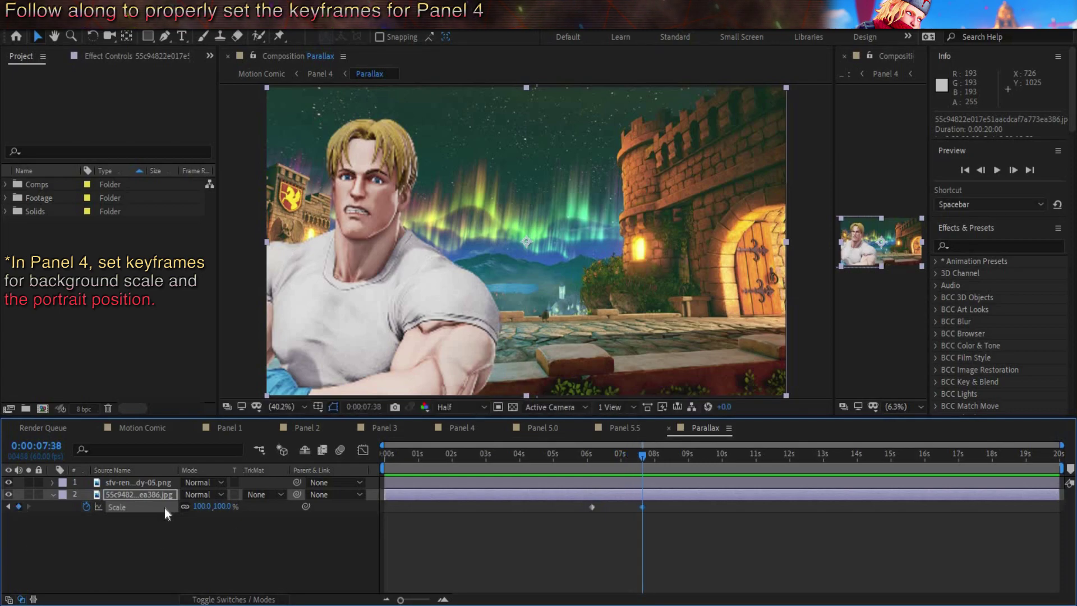
type("115")
key("Return")
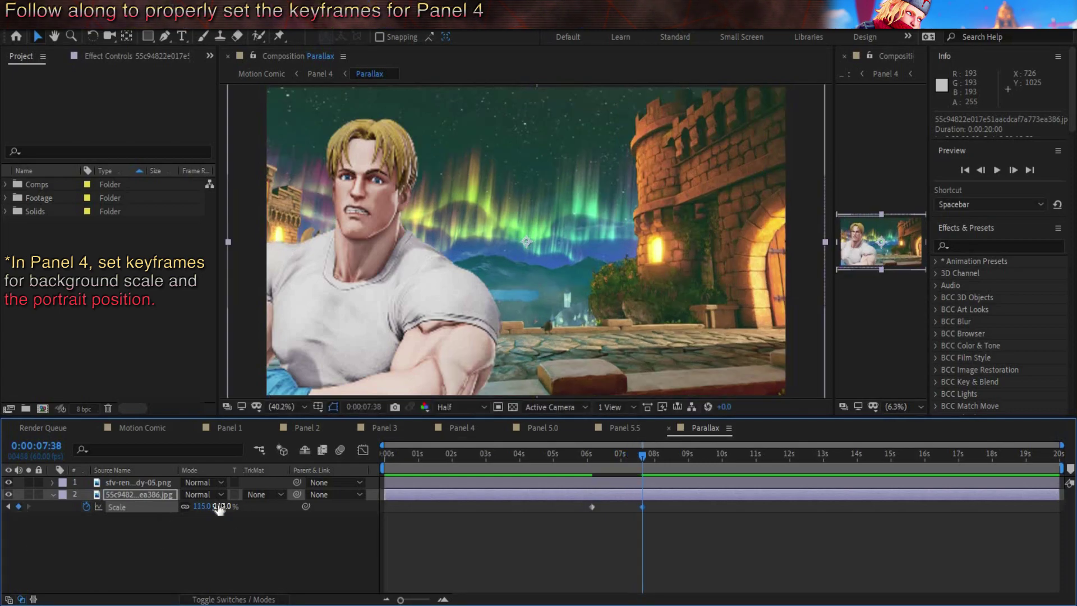
- Easy-ease both background Scale keyframes and widen their ease influence in the speed graph
left_click_drag(651, 513, 584, 507)
right_click(591, 506)
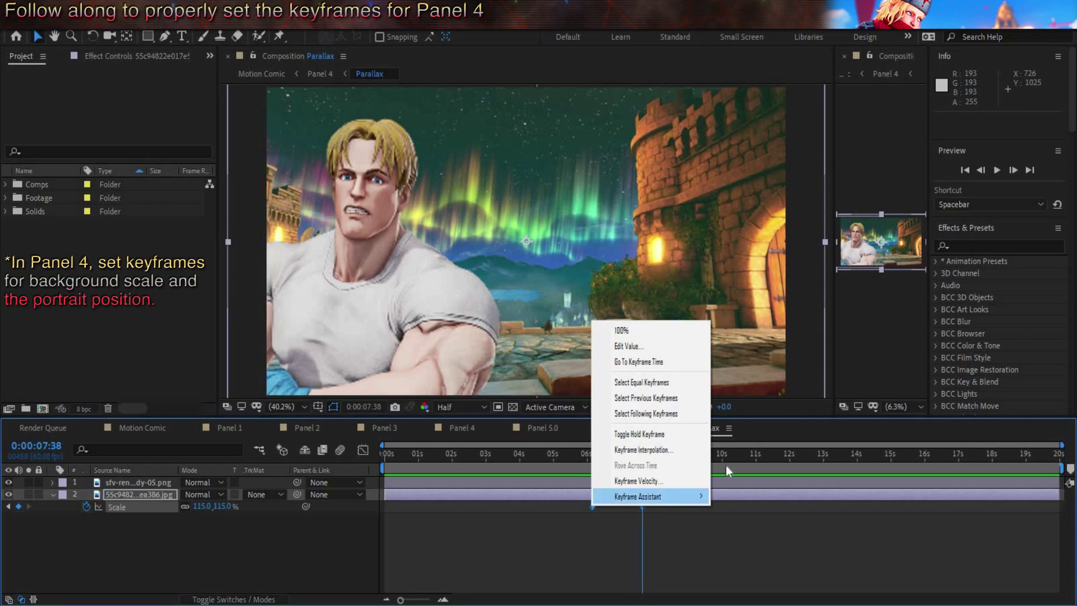
mouse_move(645, 496)
key("Return")
key("shift+F3")
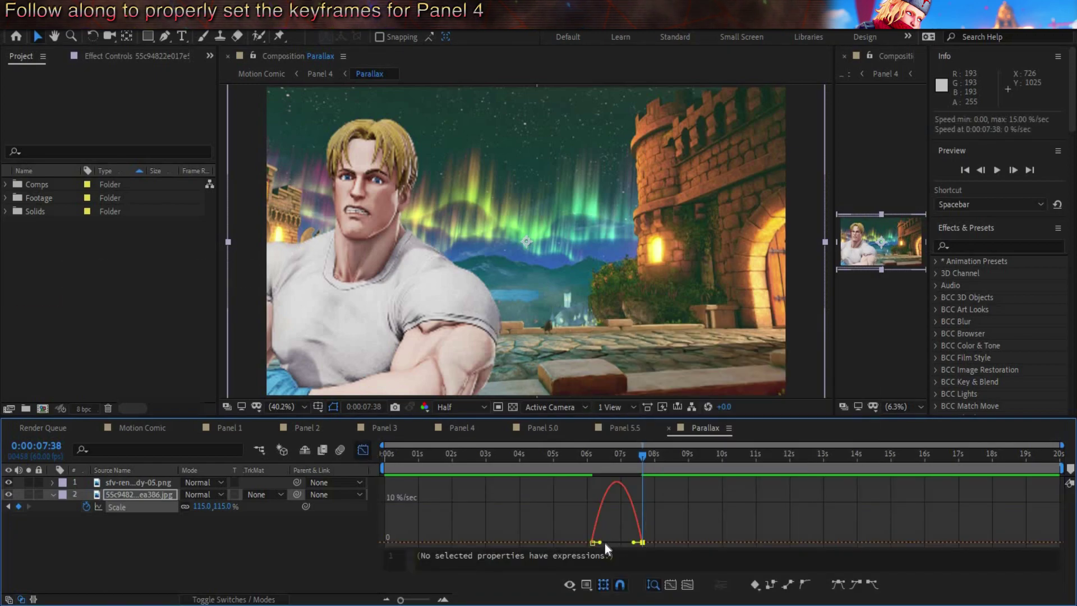
left_click_drag(591, 542, 622, 542)
left_click(363, 450)
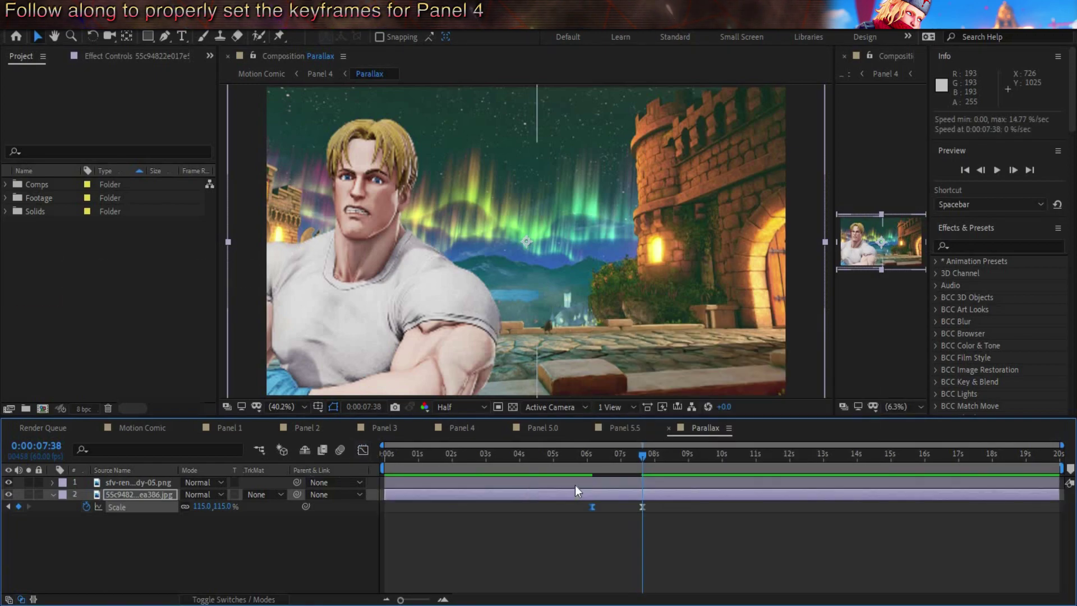
left_click(574, 486)
- Keyframe the character's Position from X -567.9 to 345.3 and preview the parallax move
key("p")
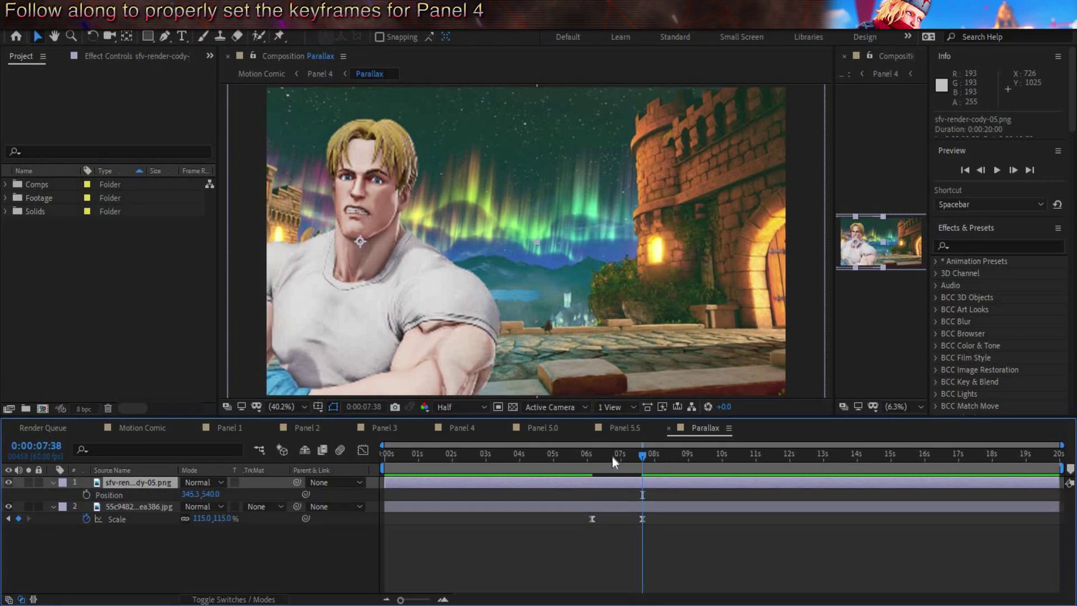
left_click(611, 457)
left_click(161, 428)
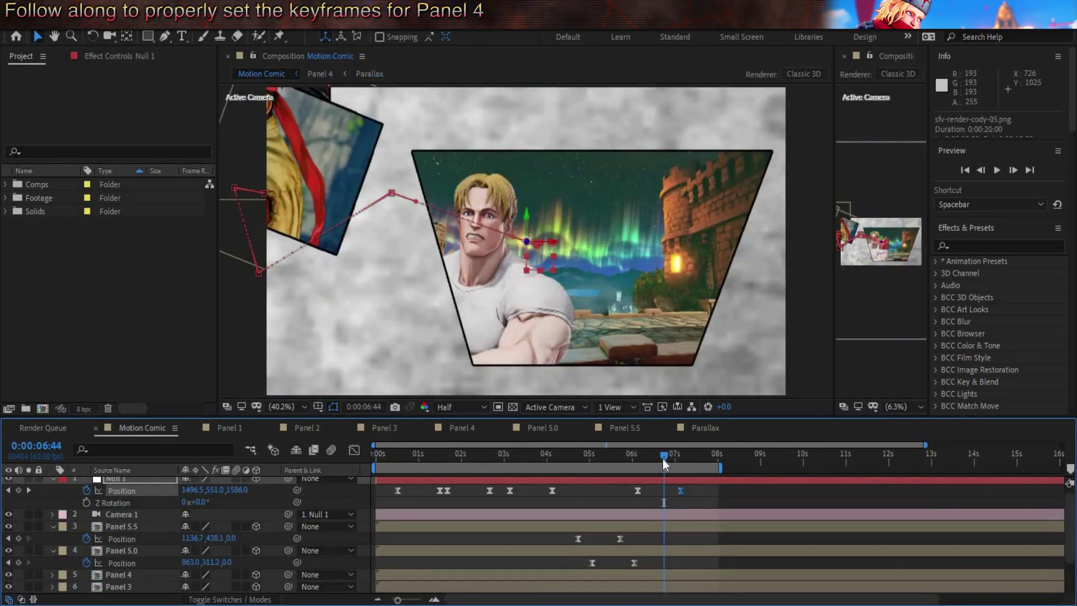
mouse_move(662, 457)
left_mouse_down()
mouse_move(644, 457)
mouse_move(665, 461)
left_mouse_up()
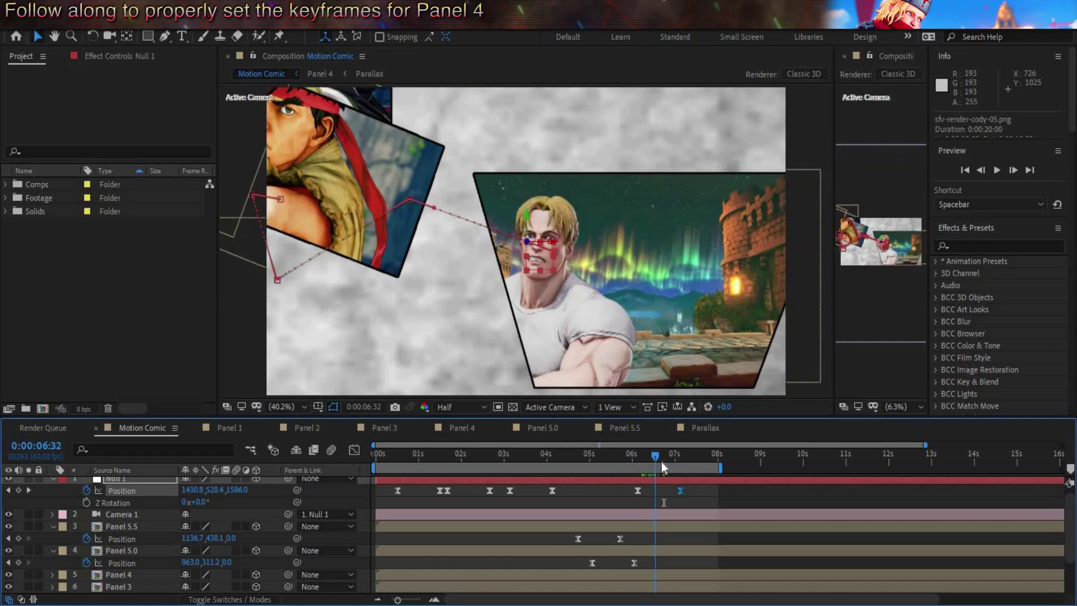
left_click(452, 428)
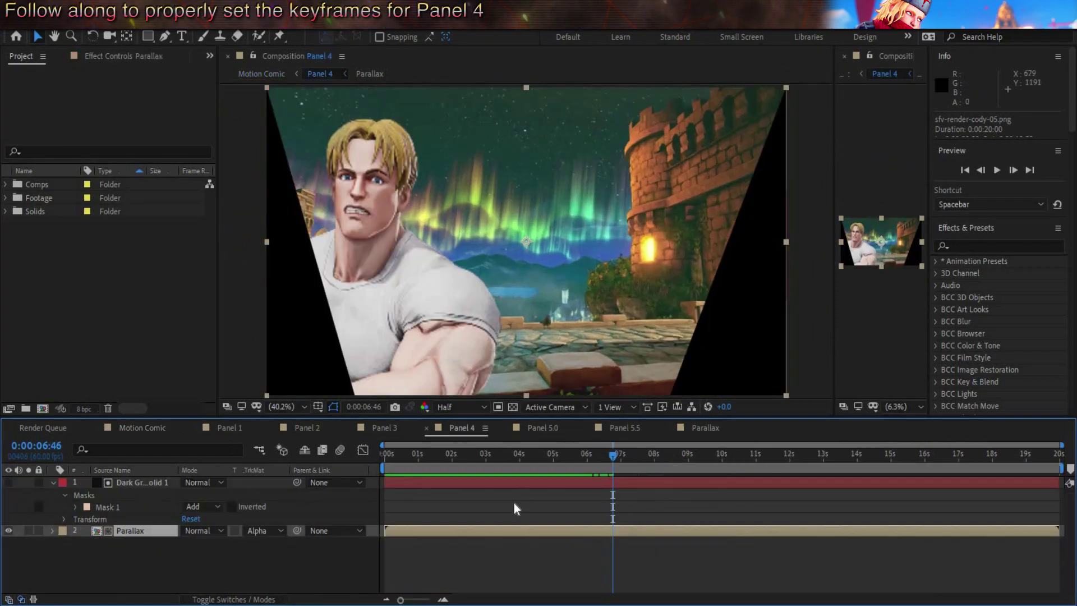
left_click(713, 430)
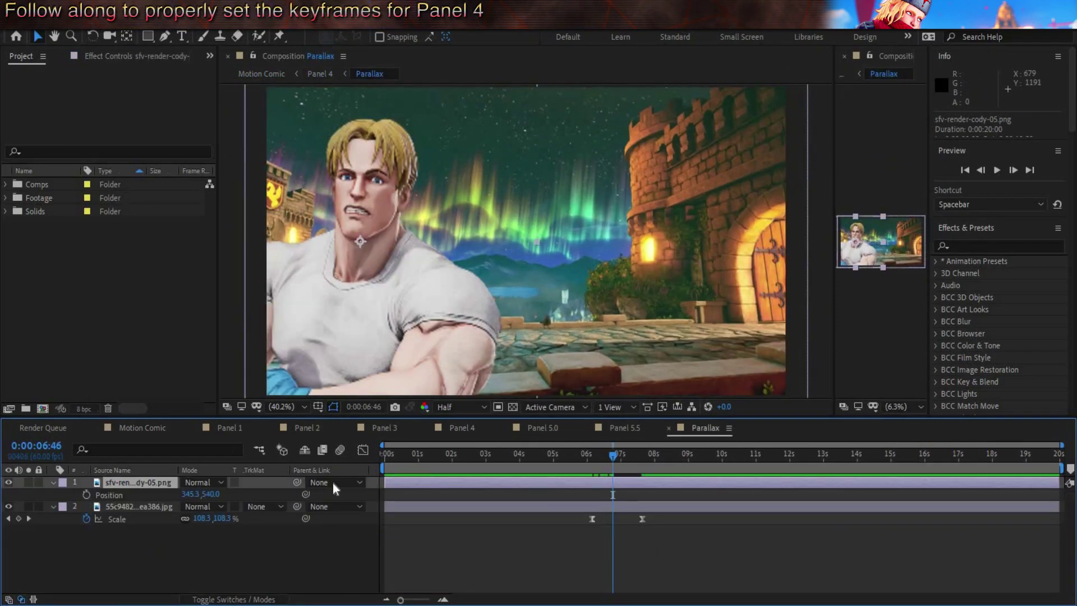
key("space")
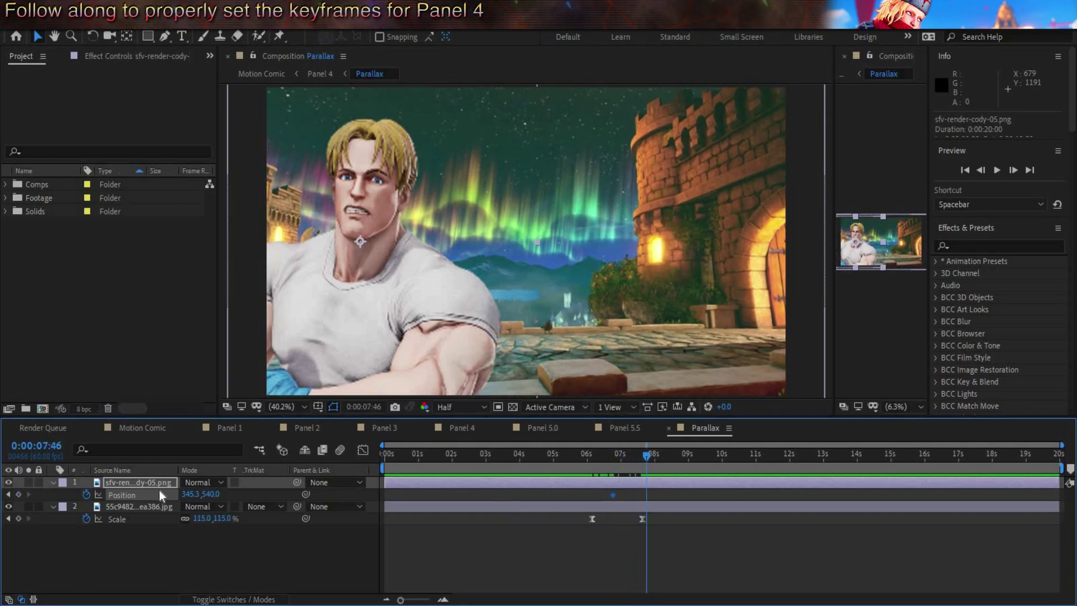
key("space")
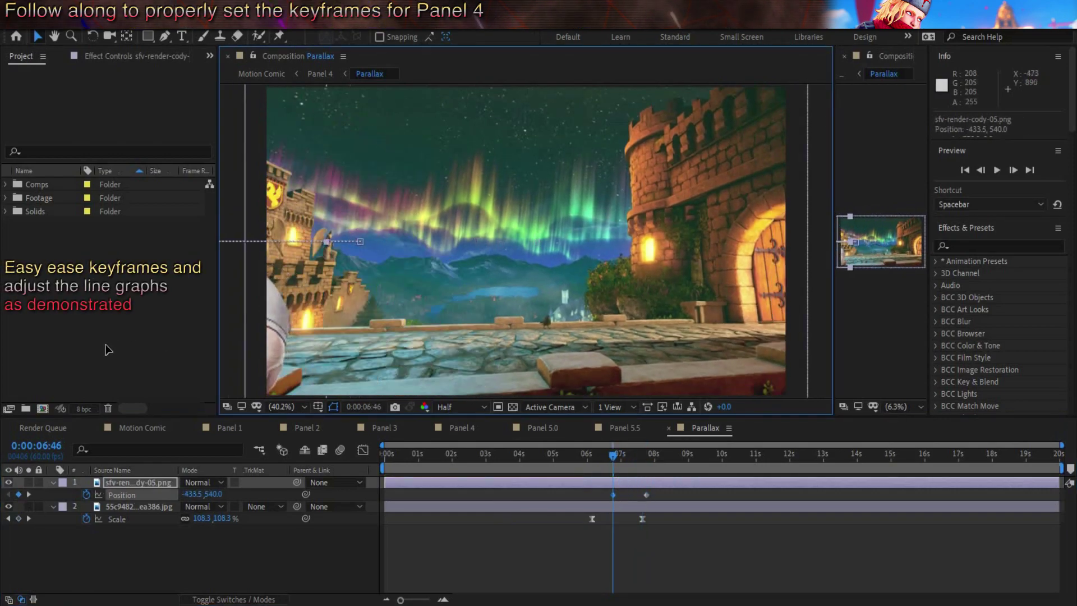
- Easy-ease the character's two Position keyframes, check the speed graph, and go back to Motion Comic
left_click_drag(612, 500, 651, 491)
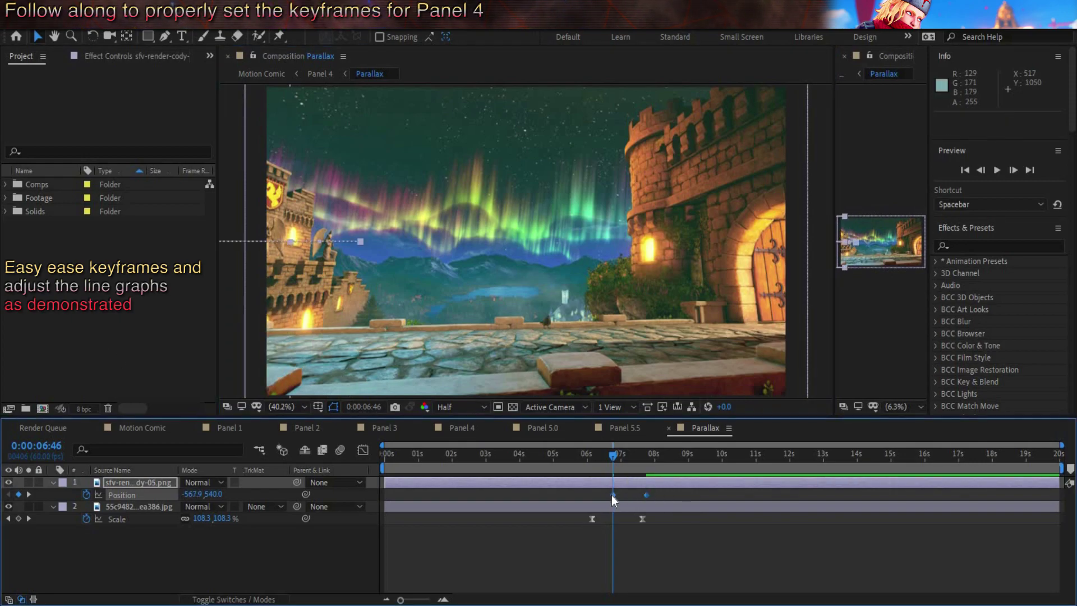
right_click(613, 495)
mouse_move(645, 485)
left_click(780, 529)
left_click(363, 450)
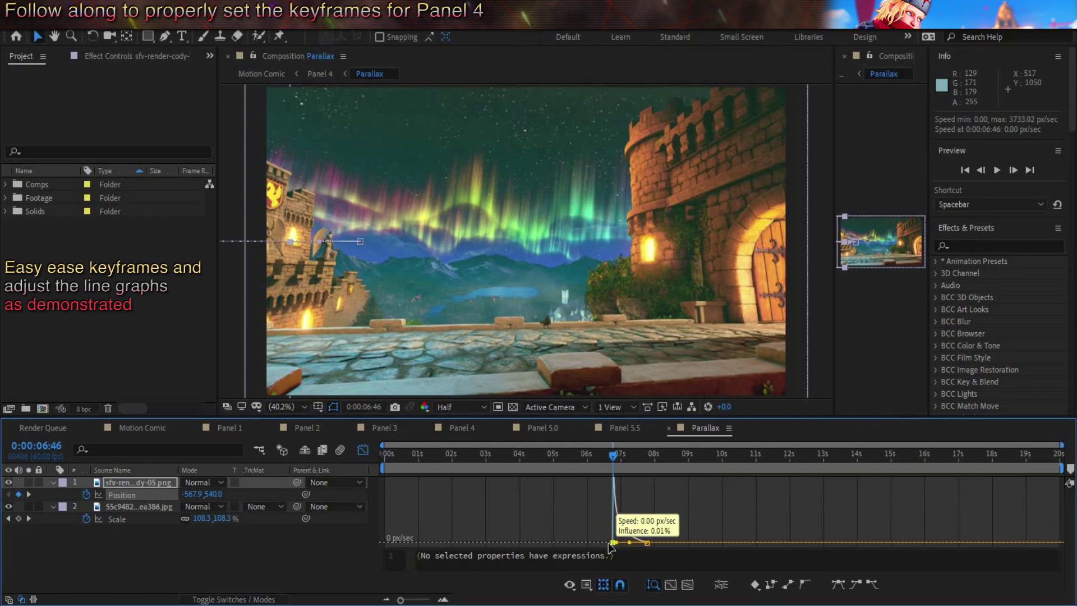
left_click(363, 451)
left_click(134, 428)
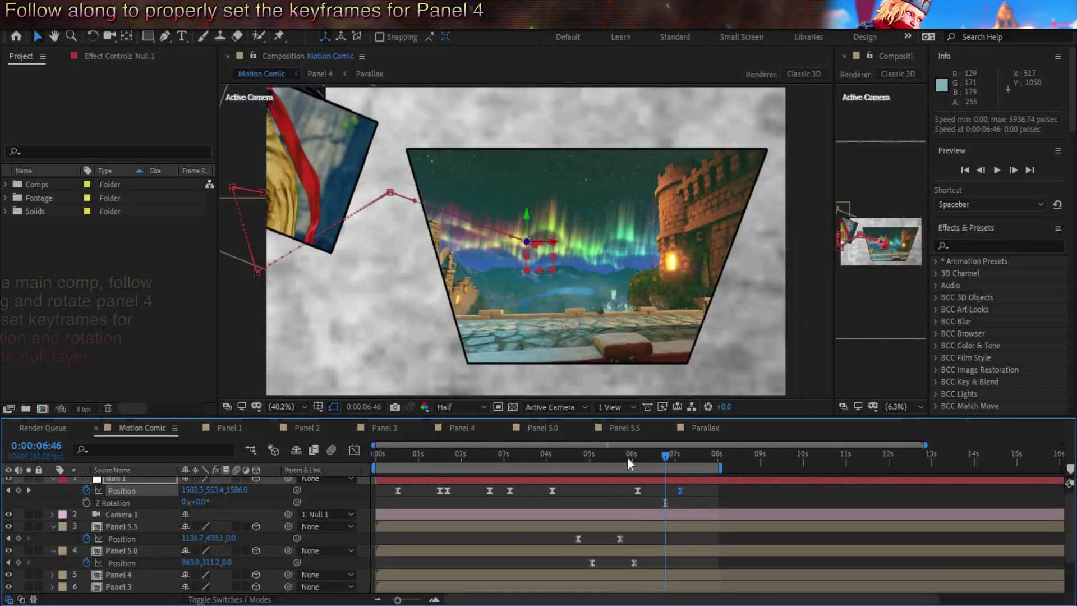
- Tilt Panel 4 to about -48° Z Rotation around 6:57
left_click_drag(628, 459, 693, 465)
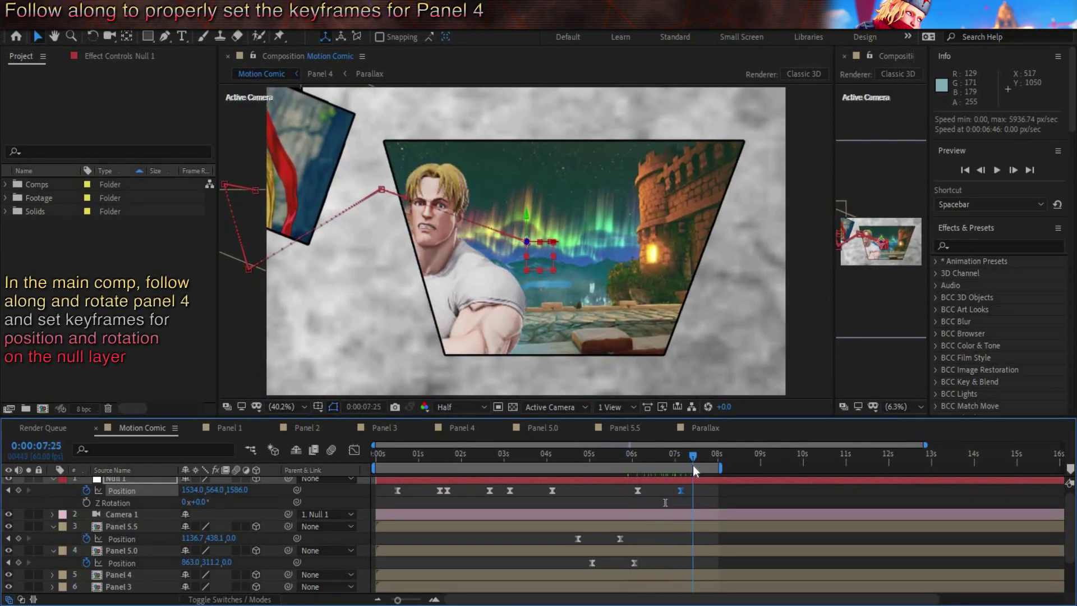
left_click(613, 575)
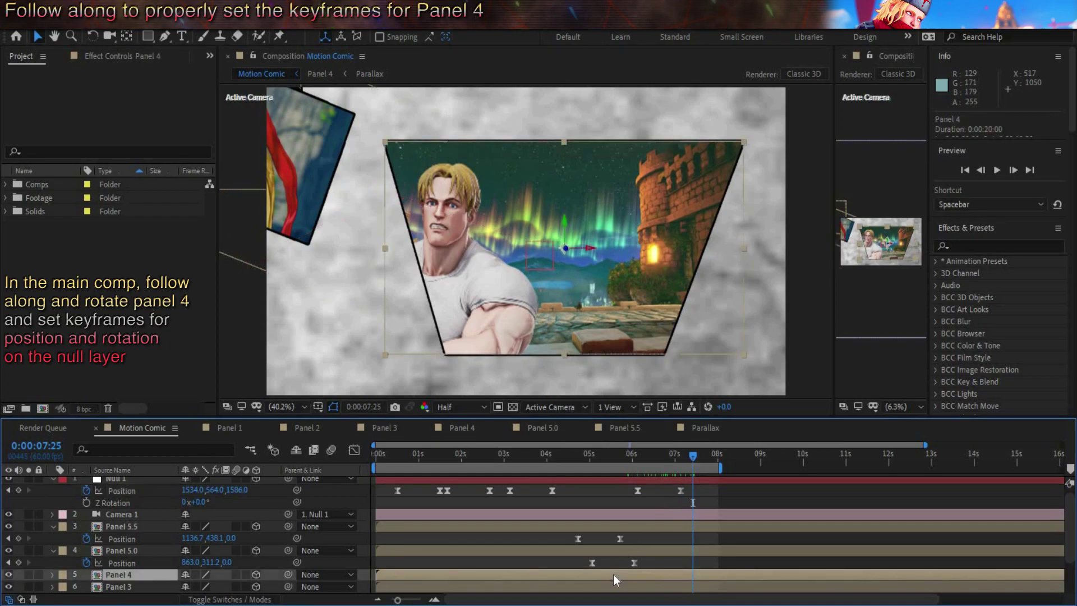
key("r")
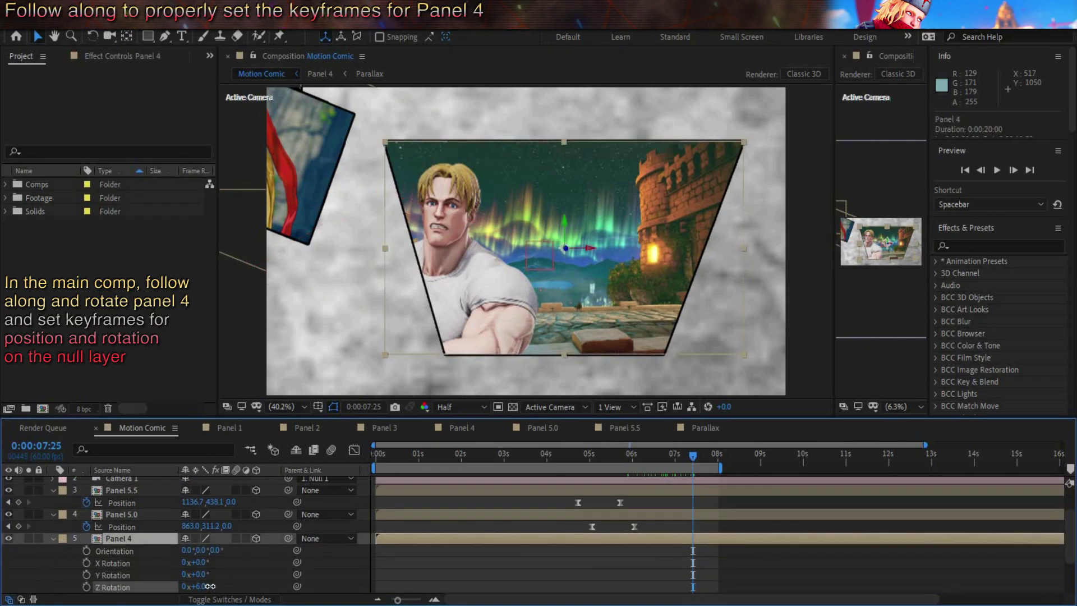
left_click_drag(209, 586, 183, 595)
scroll(625, 554, "up", 3)
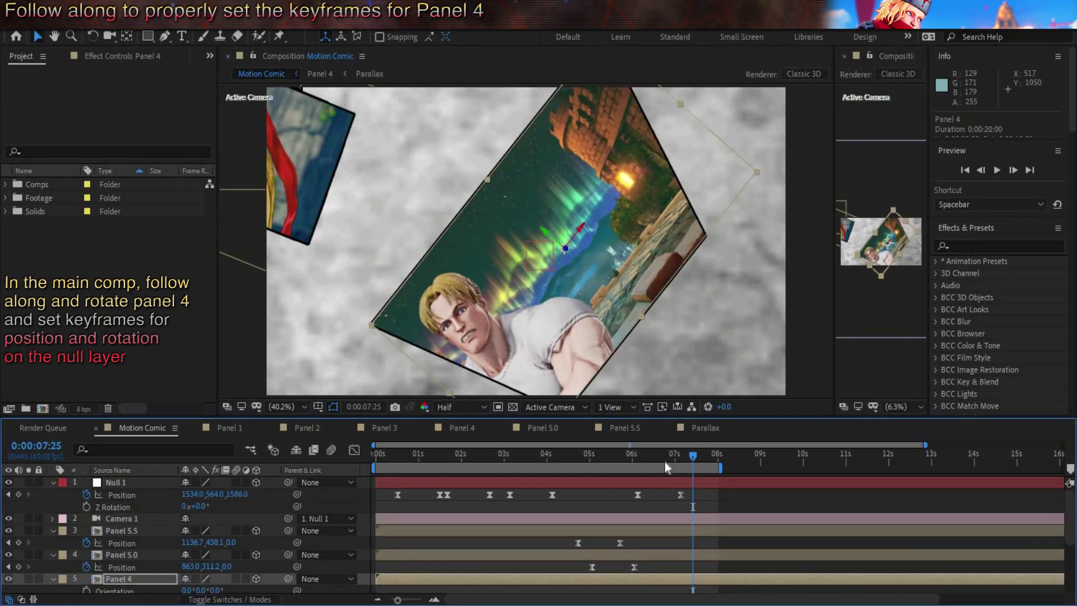
- Keyframe Null 1's Z Rotation from 0° at 6:35 to -50° at 7:15
left_click_drag(649, 460, 658, 460)
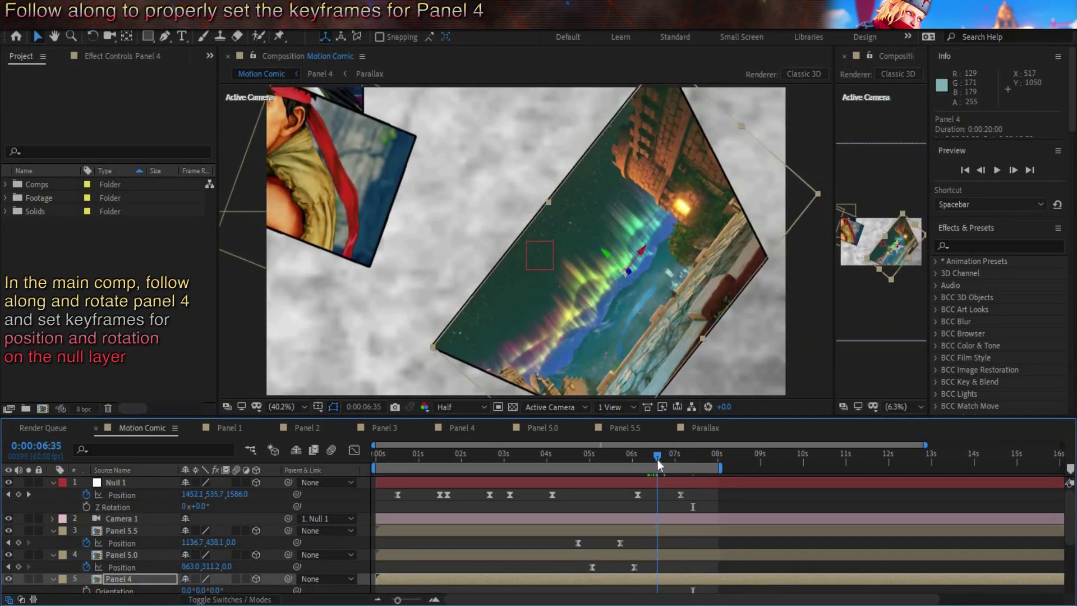
left_click(86, 507)
key("k")
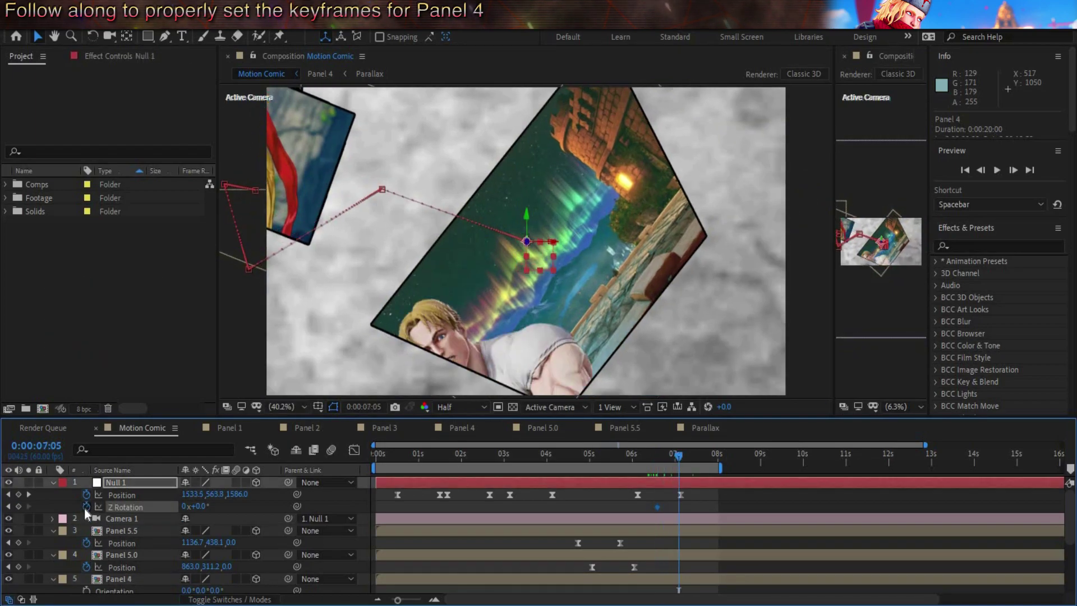
key("shift+Page_Down")
left_click_drag(201, 507, 177, 512)
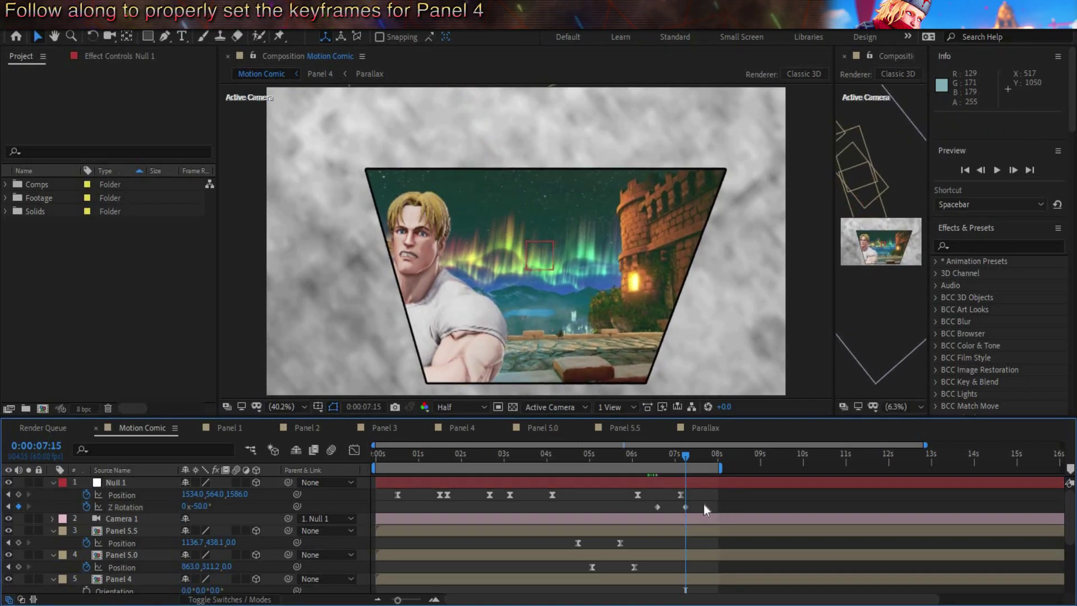
- Easy-ease both Null 1 Z Rotation keyframes and inspect them in the speed graph
left_click_drag(711, 507, 651, 512)
right_click(659, 506)
mouse_move(730, 499)
left_click(808, 421)
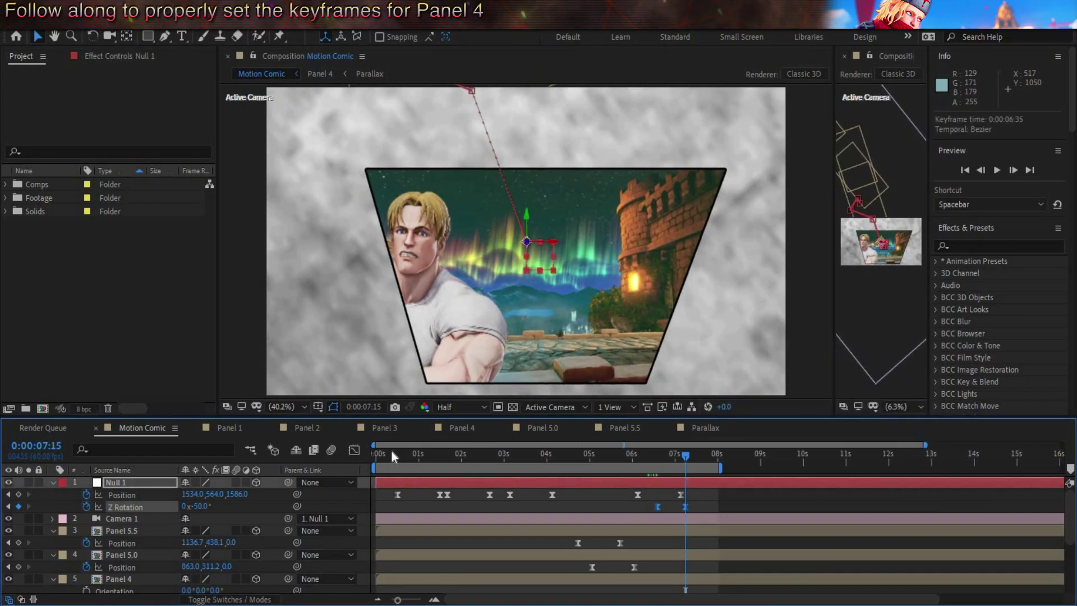
left_click(354, 451)
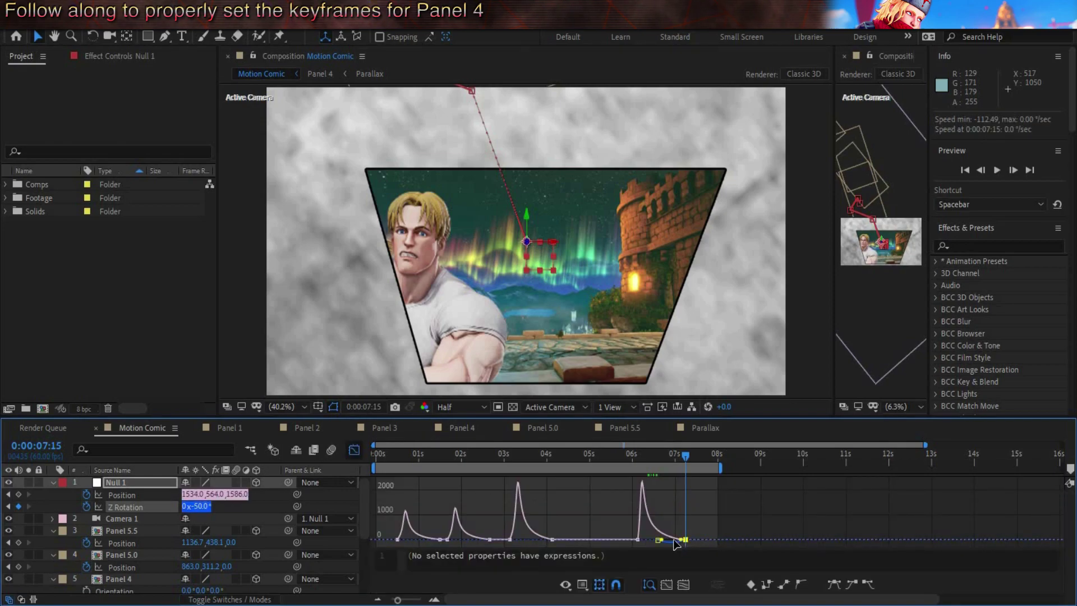
left_click(354, 451)
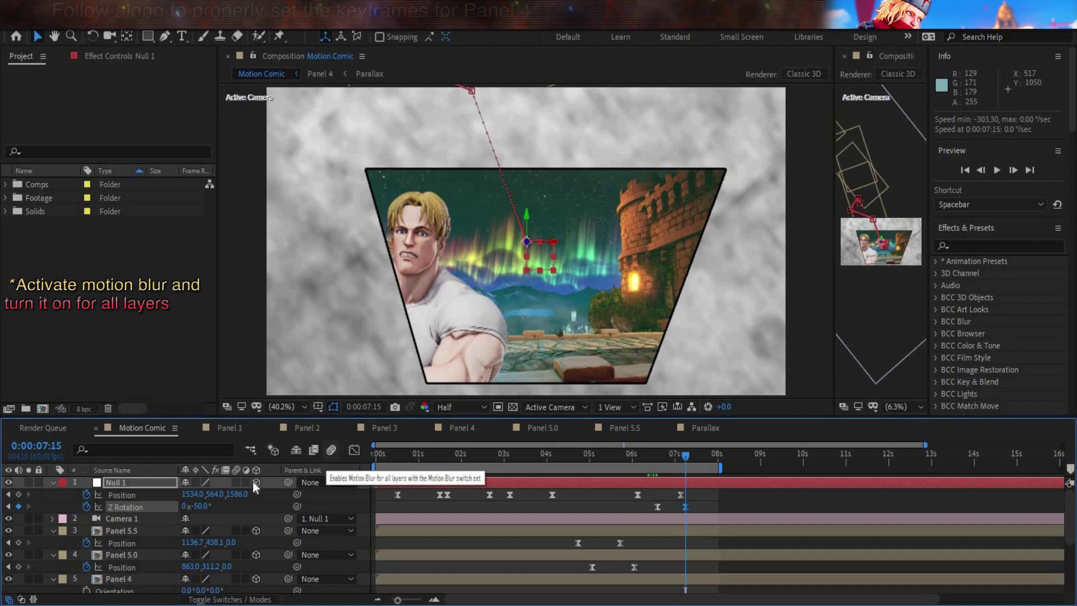
- Enable motion blur on all layers and preview the camera glide
key("ctrl+a")
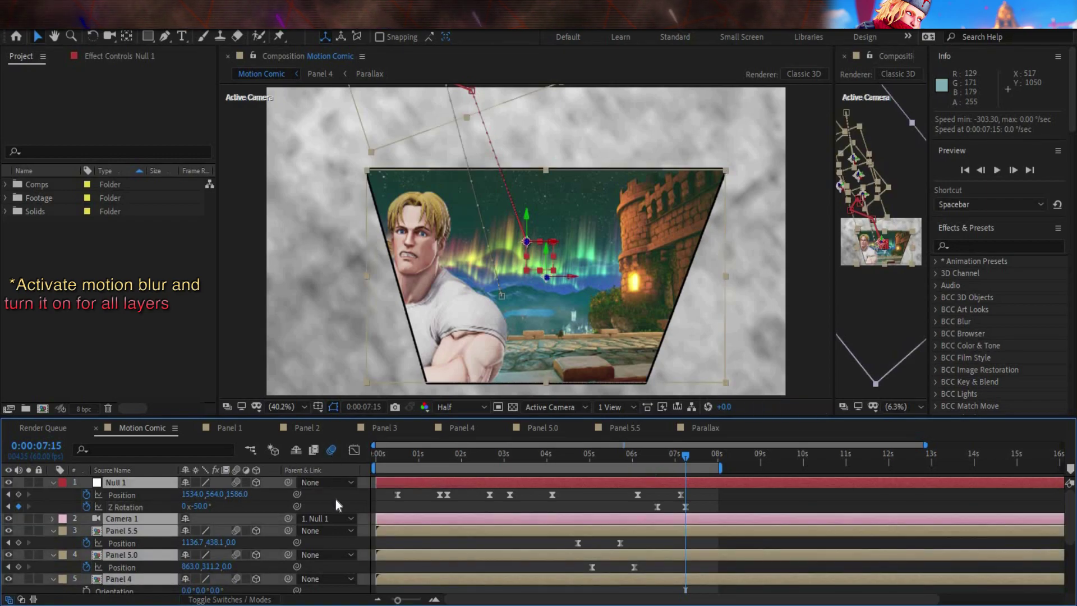
left_click(606, 500)
key("space")
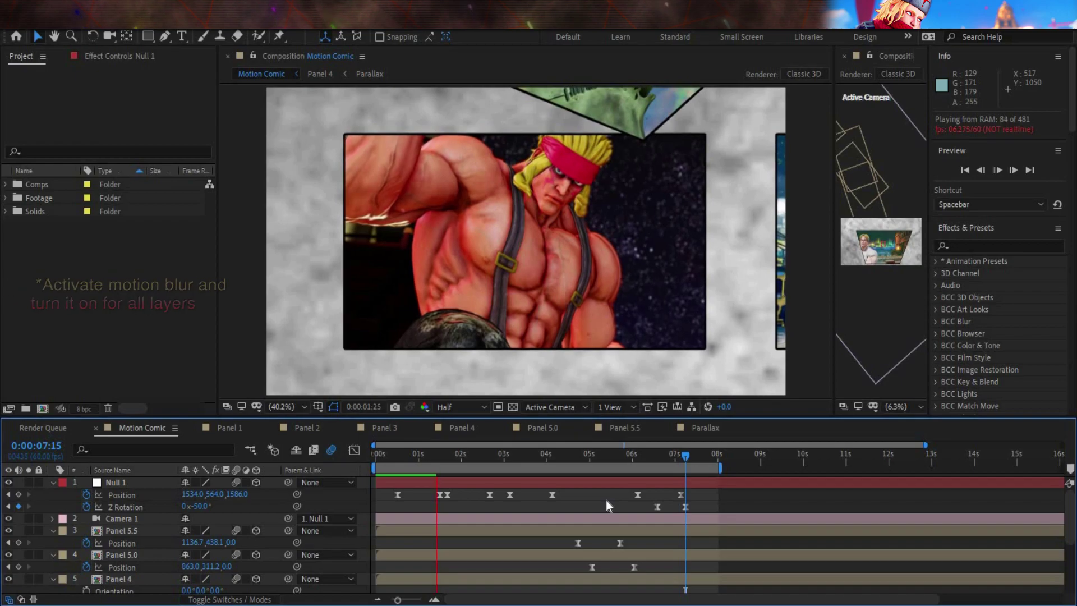
key("space")
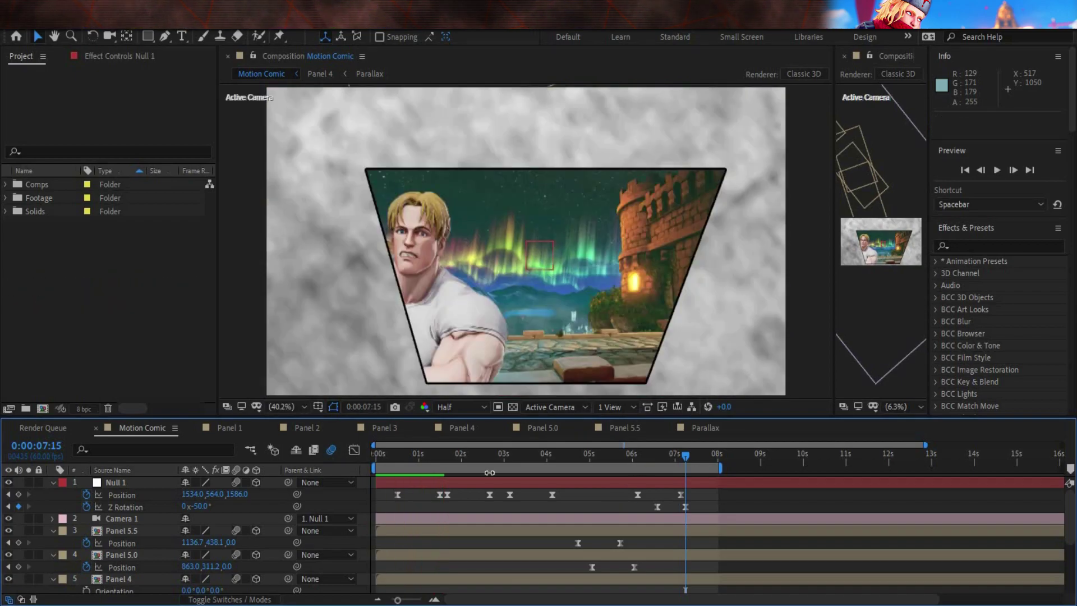
- Trim Panel 5.0's layer to start at 3:52 so it no longer covers Panel 1, then preview
left_click_drag(393, 456, 420, 457)
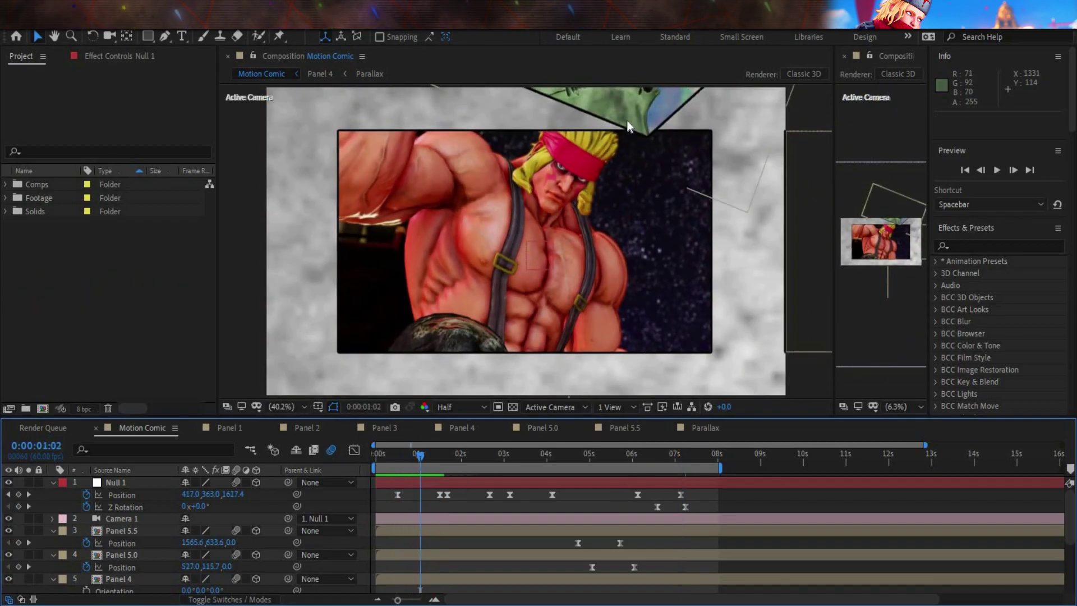
left_click(647, 122)
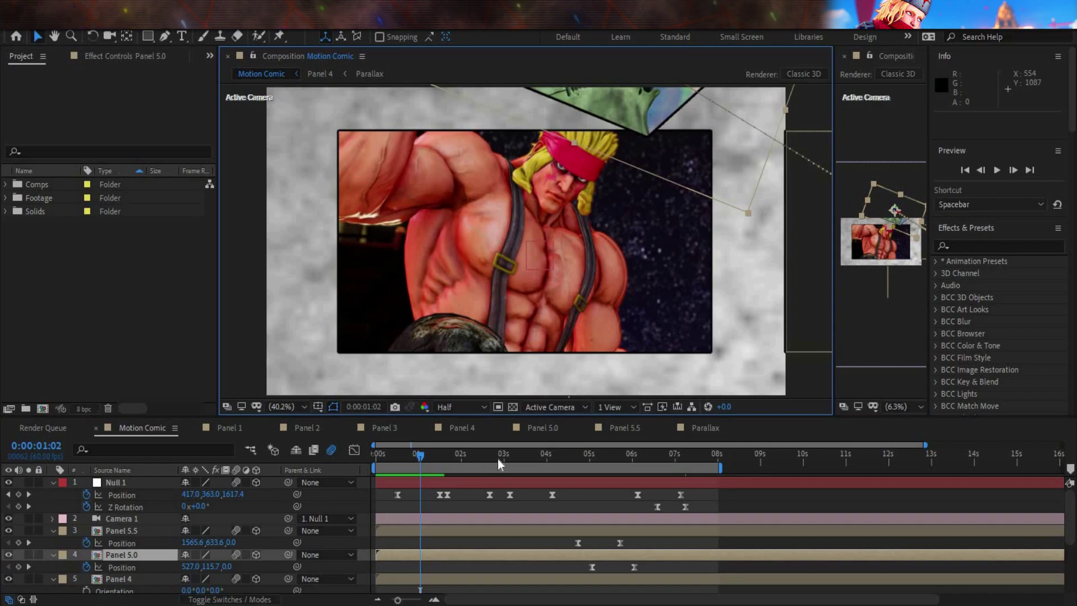
left_click_drag(472, 457, 541, 456)
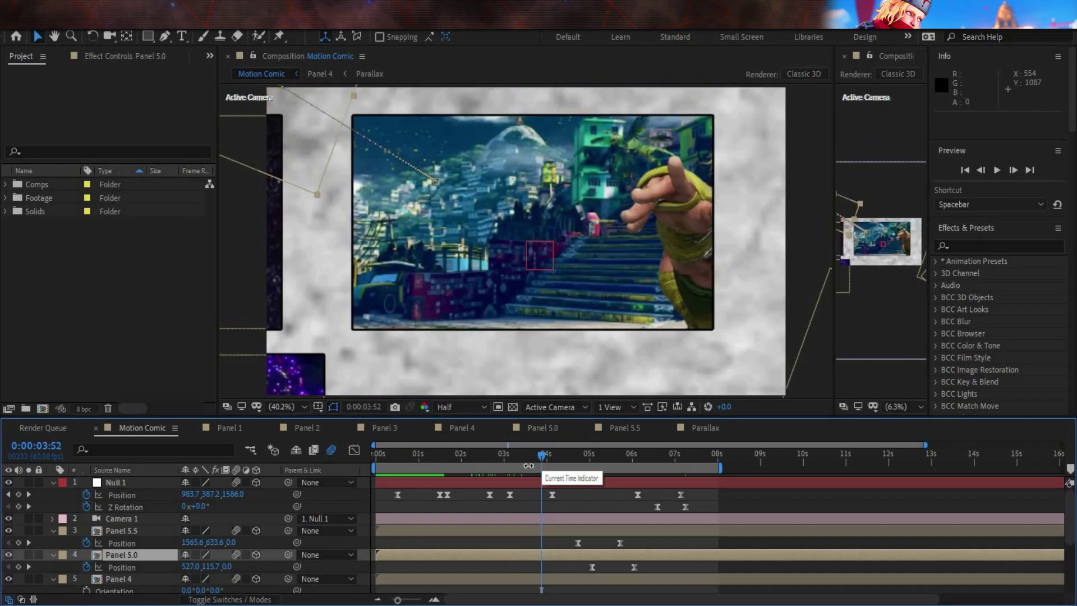
key("alt+bracketleft")
key("space")
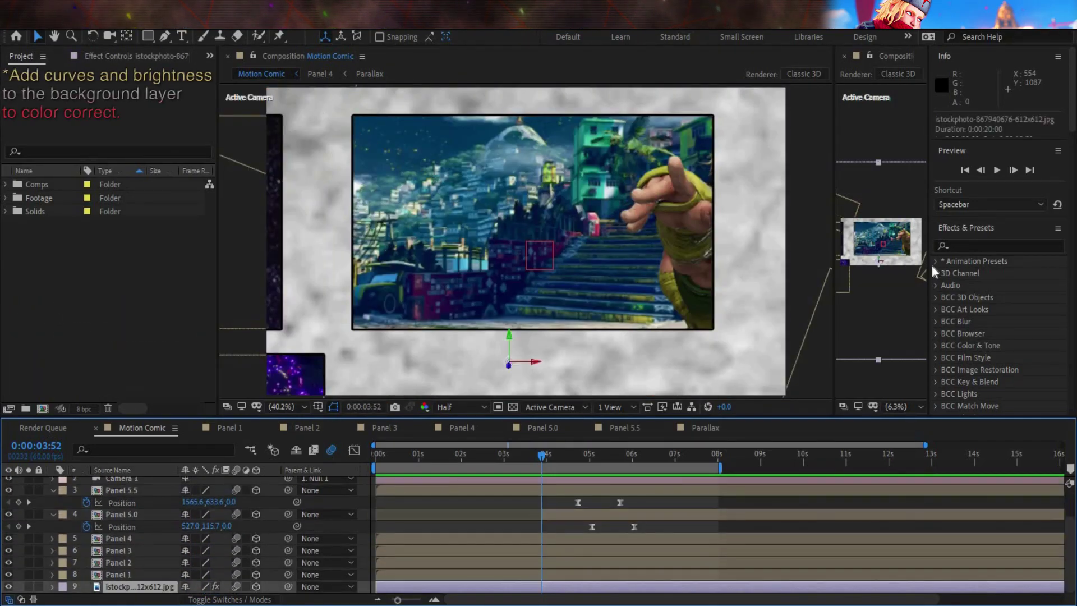
- Apply Curves to the background and bend the curve down to darken it
left_click(994, 245)
type("curves")
double_click(957, 324)
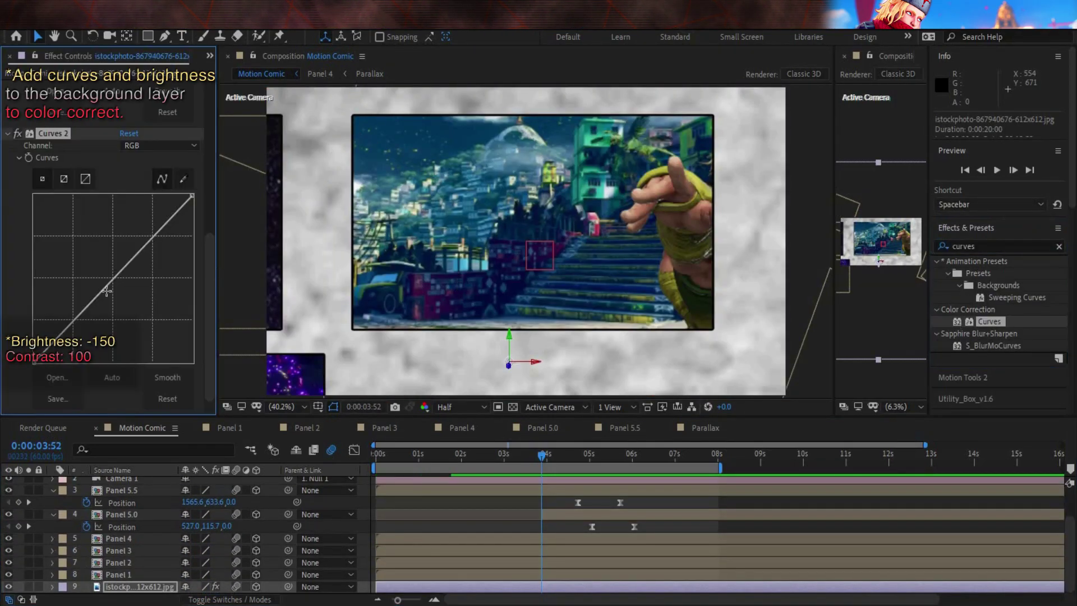
left_click_drag(81, 335, 176, 243)
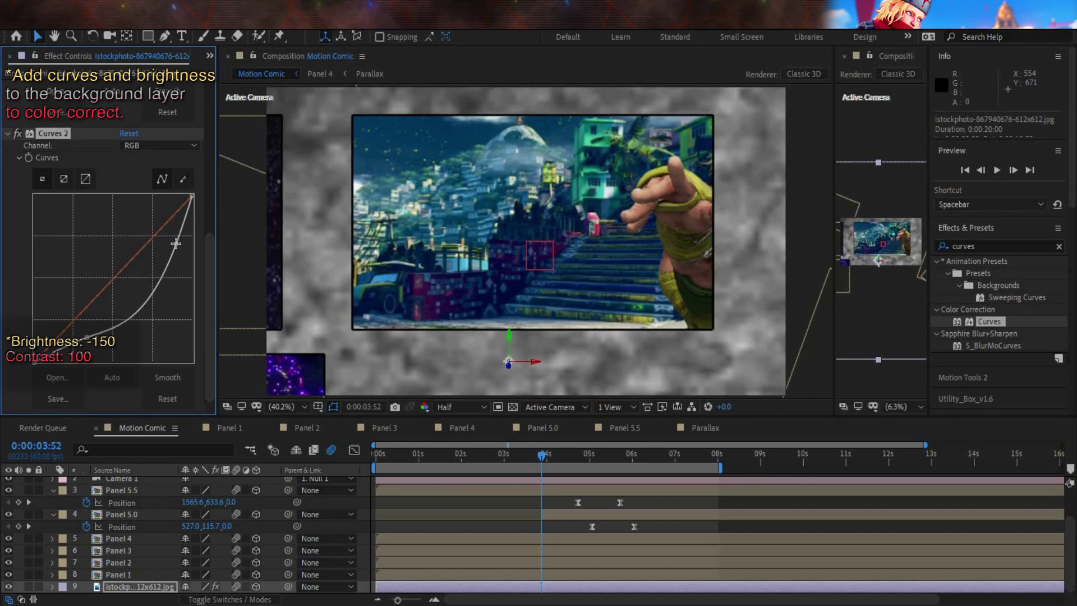
key("space")
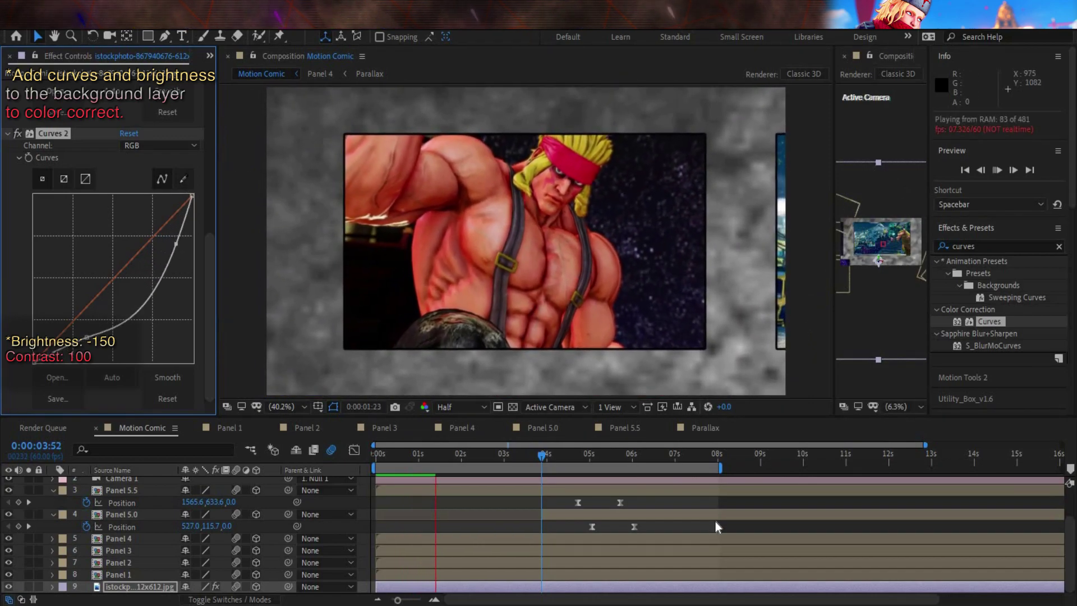
- Add Brightness & Contrast to the background with Brightness -150 and Contrast 100
left_click(982, 246)
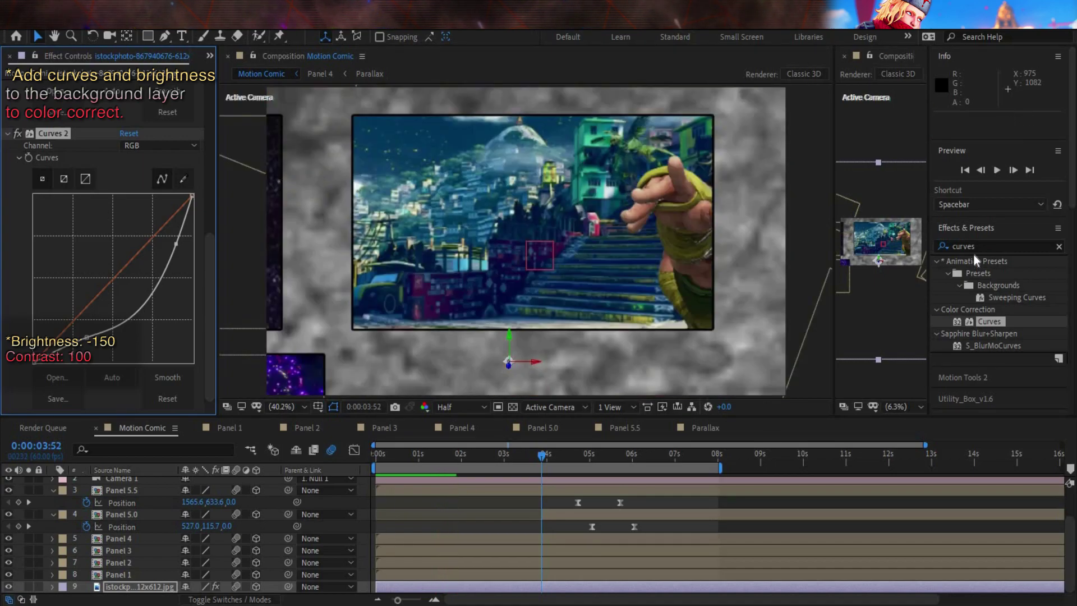
type("brightness")
mouse_move(1013, 298)
left_mouse_down()
mouse_move(121, 387)
mouse_move(197, 345)
left_mouse_up()
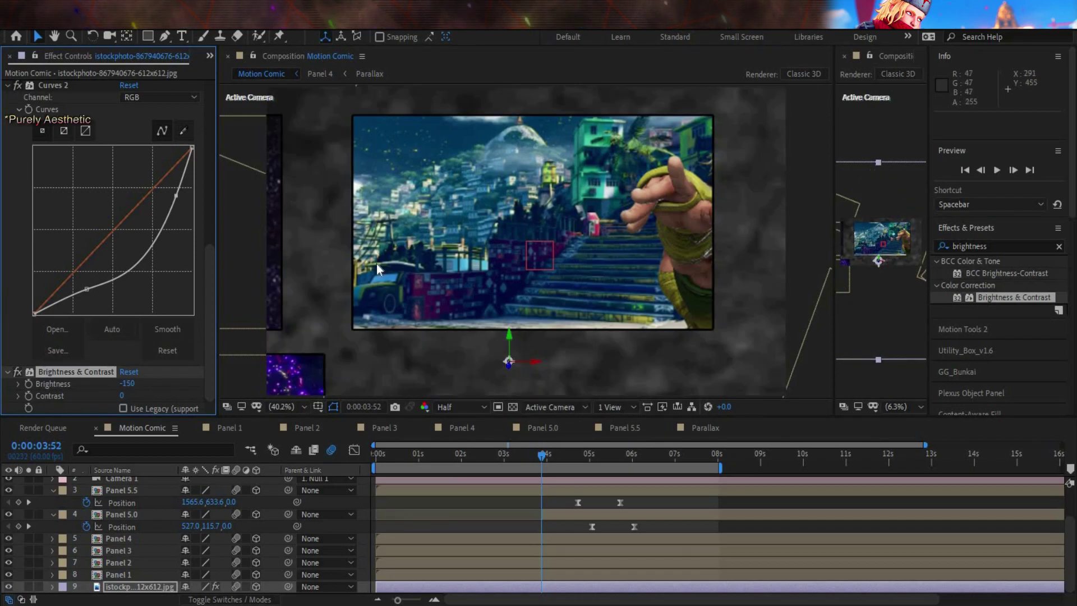
left_click_drag(123, 401, 190, 393)
key("space")
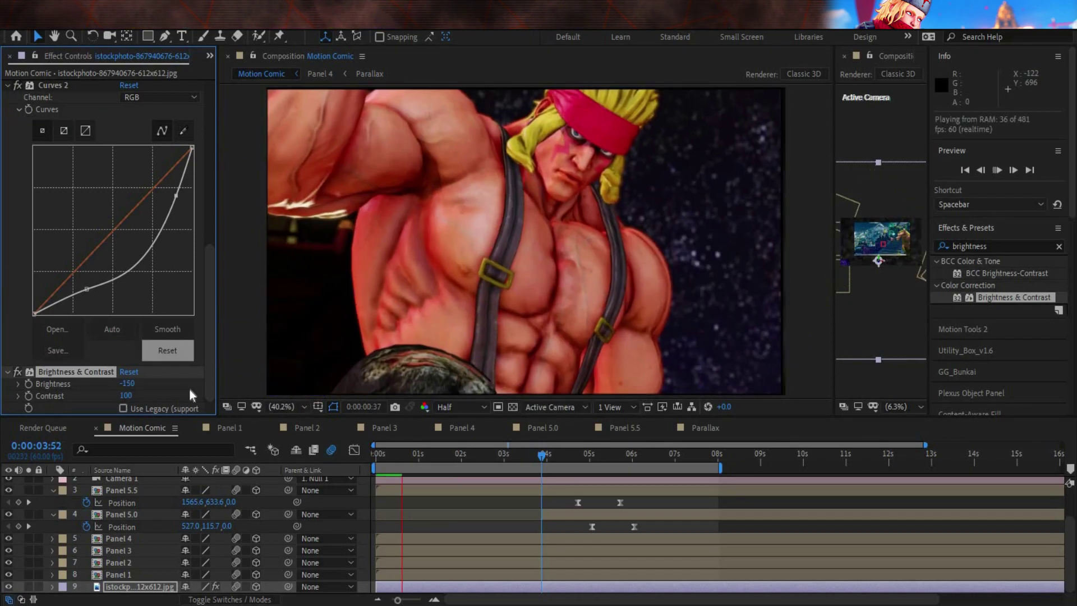